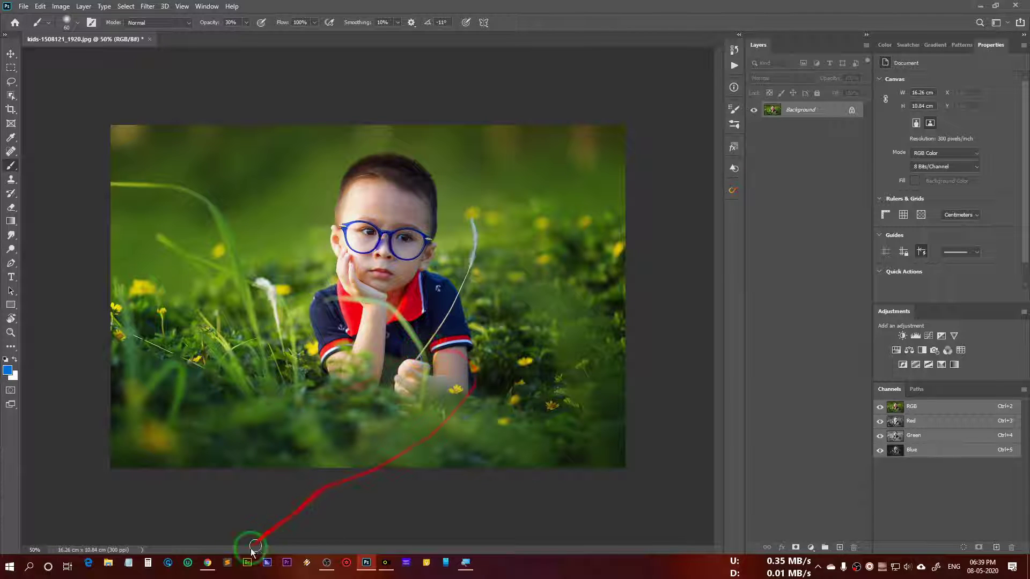
# - Switch to Chrome and view the Instagram profile and the YouTube Studio channel videos
pyautogui.click(208, 563)
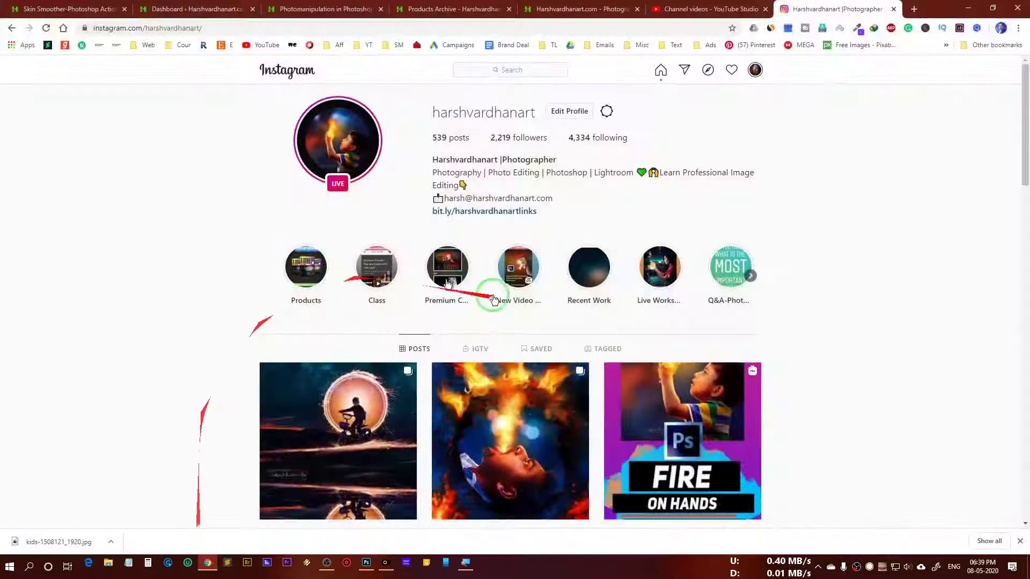
pyautogui.moveTo(433, 111); pyautogui.dragTo(536, 108)
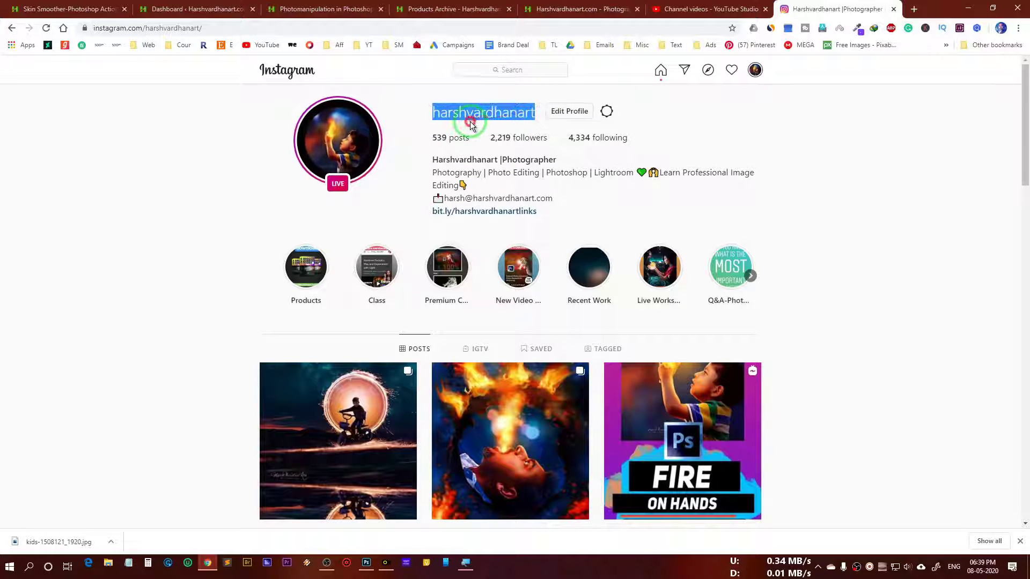
pyautogui.click(495, 106)
pyautogui.click(692, 8)
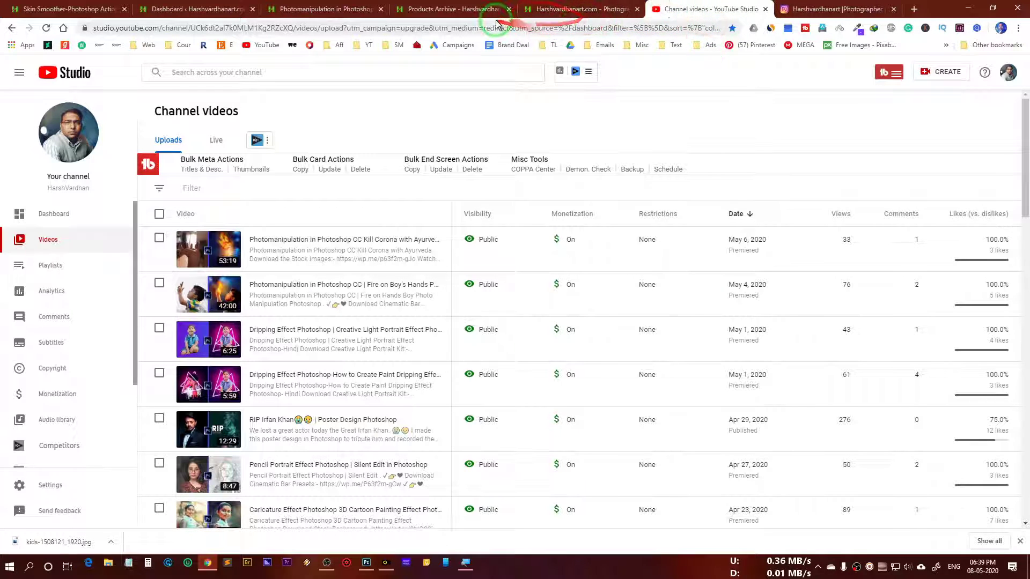
# - Look through the website shop's Photoshop actions, overlays and templates
pyautogui.click(459, 7)
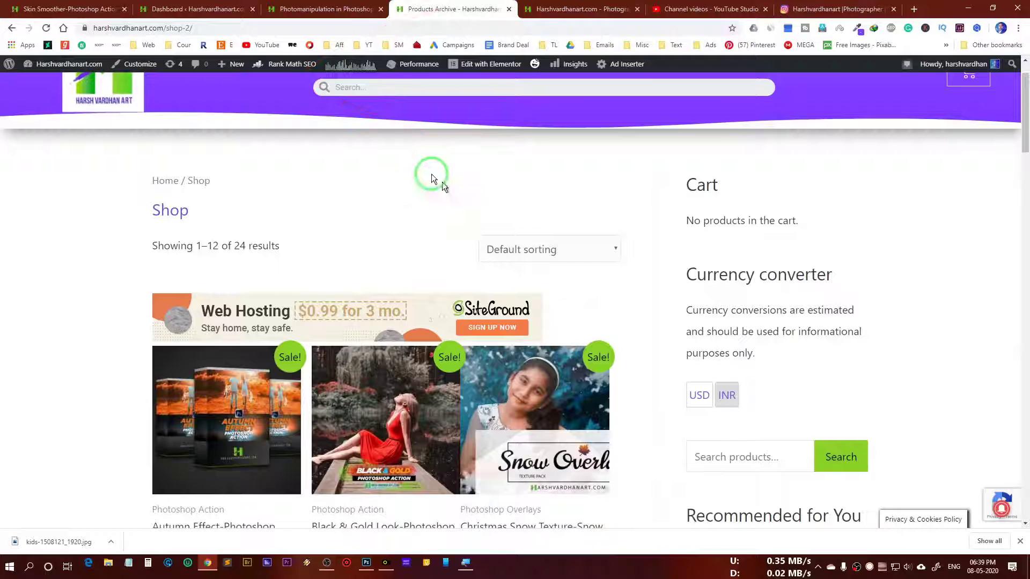
pyautogui.scroll(1, 369, 172)
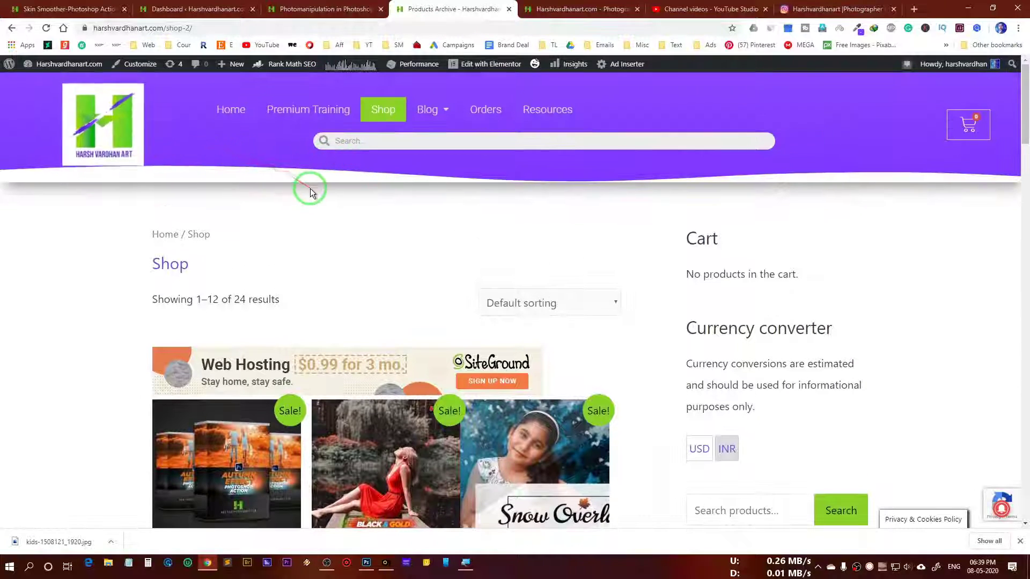
pyautogui.scroll(-3, 310, 188)
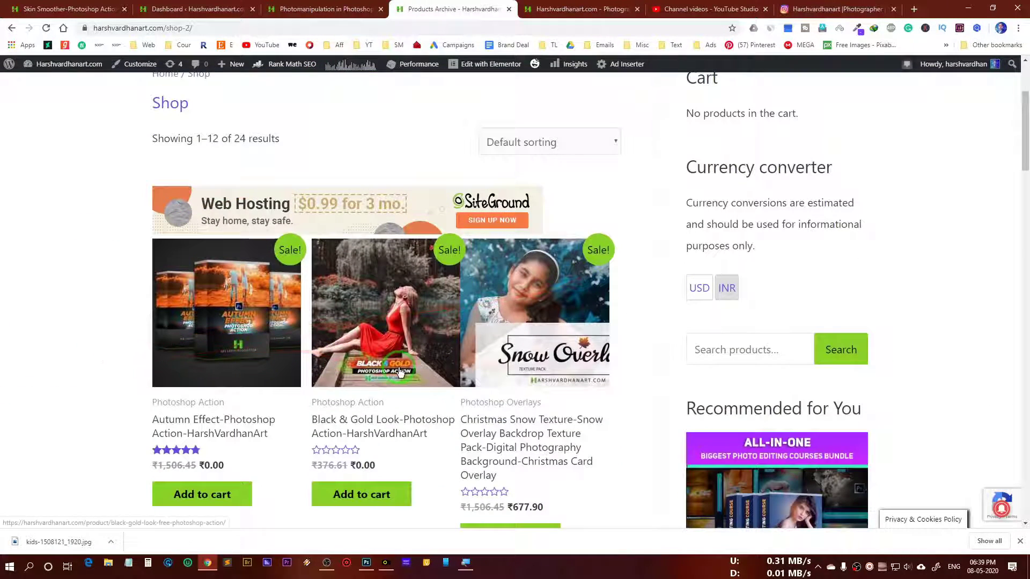
pyautogui.scroll(-3, 400, 370)
pyautogui.scroll(-5, 369, 347)
pyautogui.scroll(-3, 414, 316)
pyautogui.moveTo(288, 336)
pyautogui.mouseDown()
pyautogui.moveTo(283, 247)
pyautogui.moveTo(329, 205)
pyautogui.moveTo(267, 229)
pyautogui.moveTo(486, 190)
pyautogui.moveTo(428, 245)
pyautogui.moveTo(425, 208)
pyautogui.mouseUp()
pyautogui.scroll(-3, 425, 236)
pyautogui.scroll(-2, 418, 284)
pyautogui.scroll(-3, 418, 285)
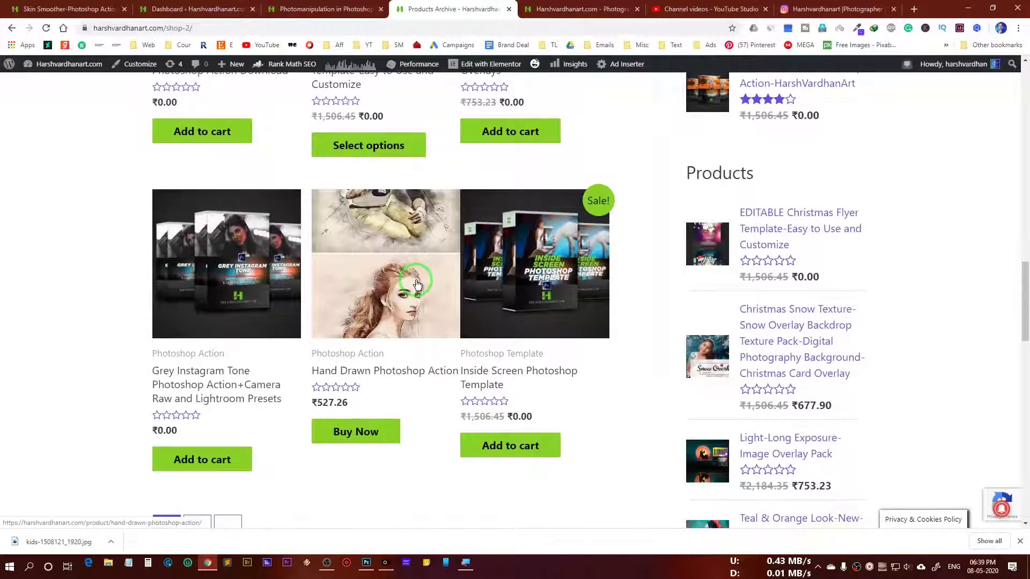
pyautogui.scroll(20, 417, 284)
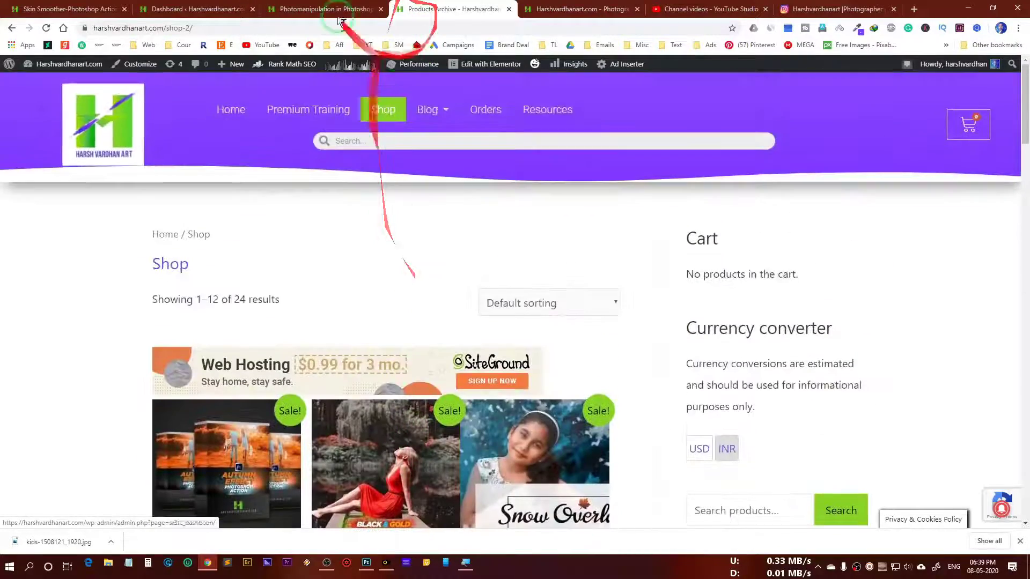
# - Look through the blog posts on the website's home page and highlight its web address
pyautogui.click(582, 9)
pyautogui.scroll(-5, 320, 288)
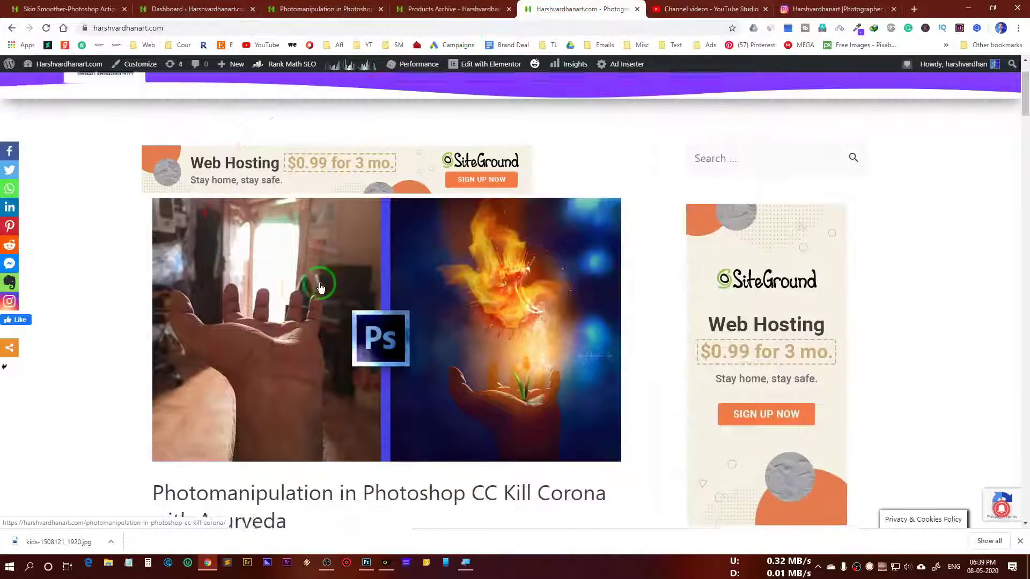
pyautogui.scroll(-10, 320, 288)
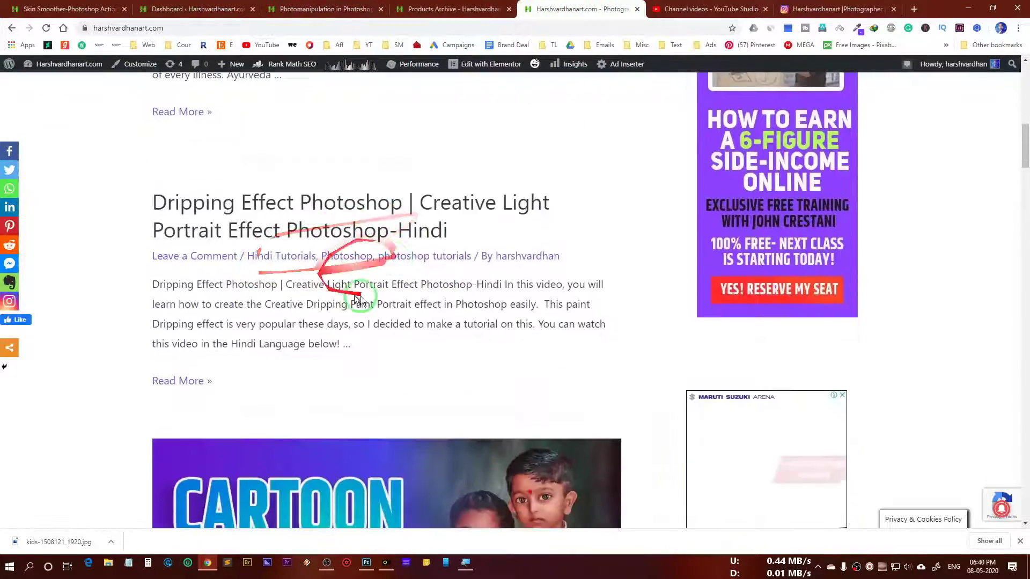
pyautogui.scroll(-20, 353, 292)
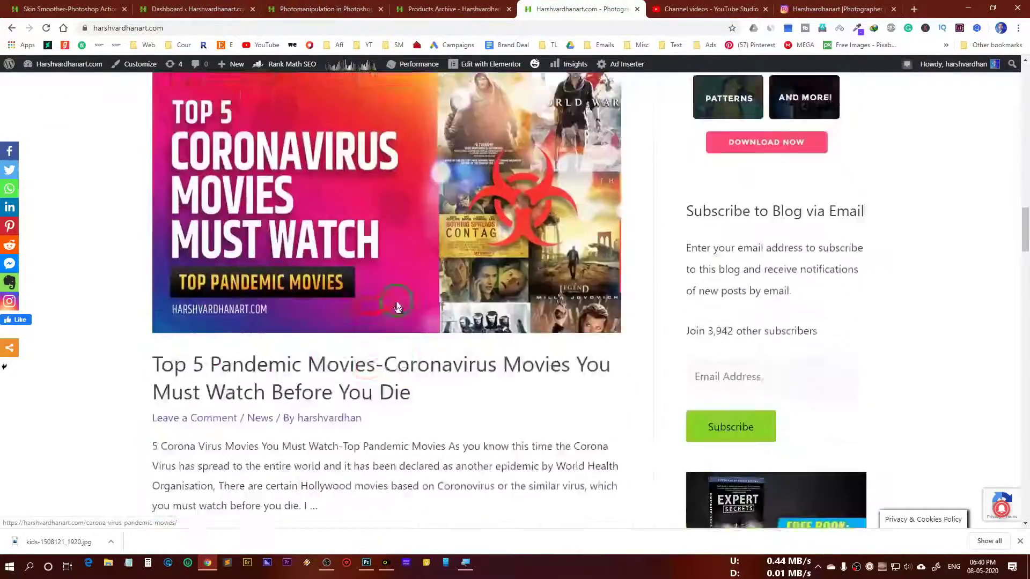
pyautogui.scroll(-18, 397, 300)
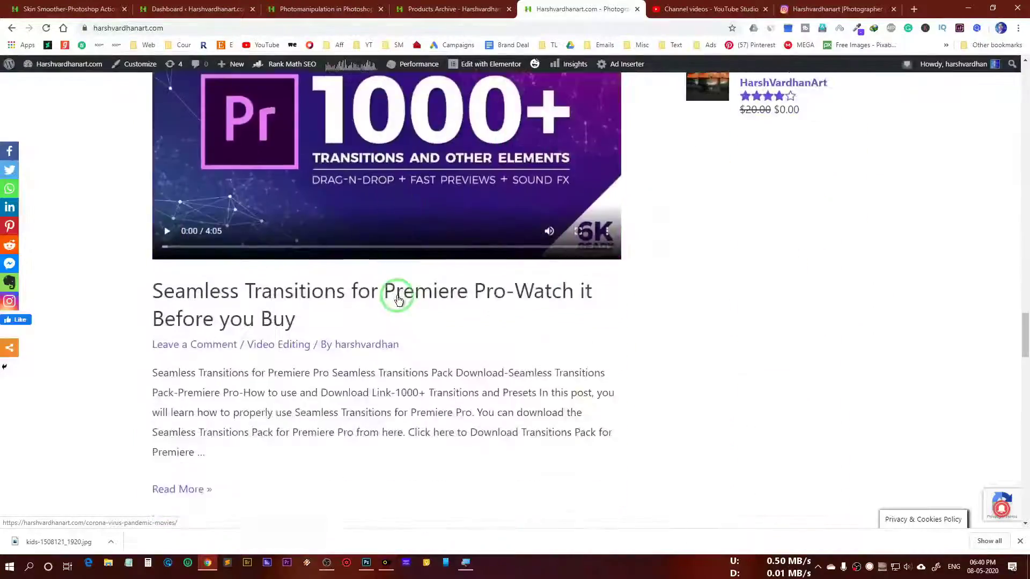
pyautogui.scroll(-20, 398, 300)
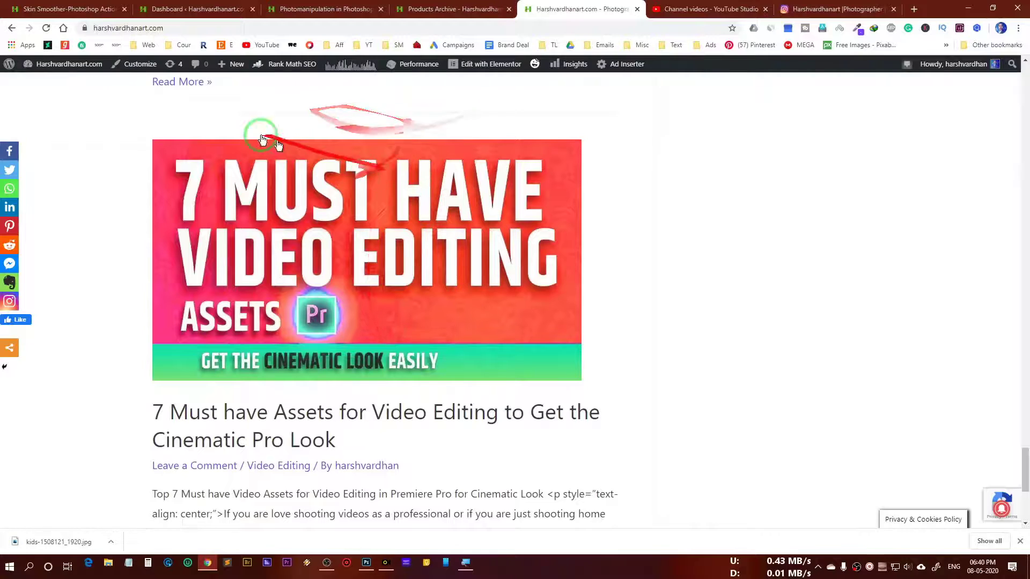
pyautogui.click(150, 28)
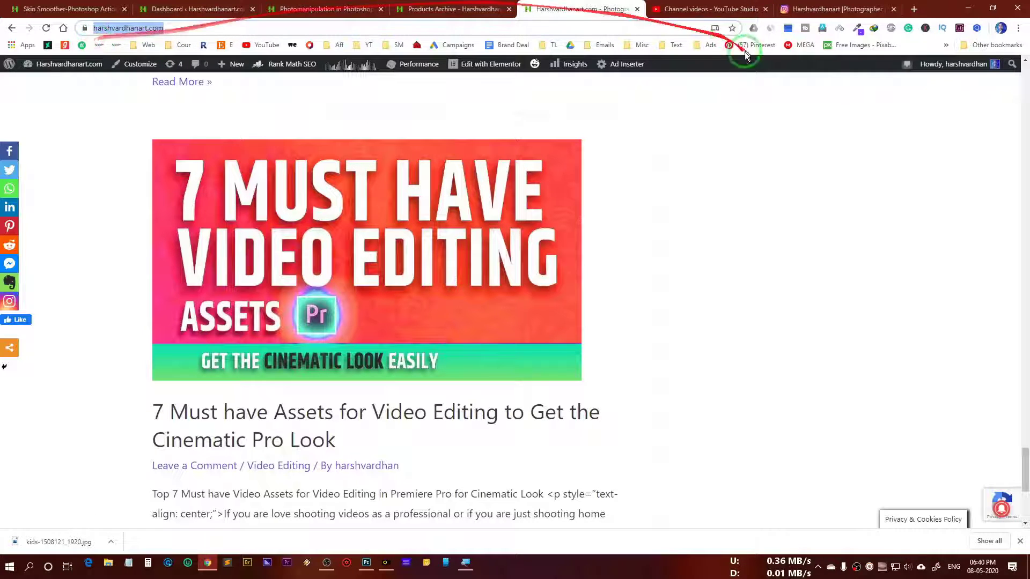
# - Revisit the YouTube Studio uploads and the Instagram profile's live view, and return to Photoshop
pyautogui.click(725, 13)
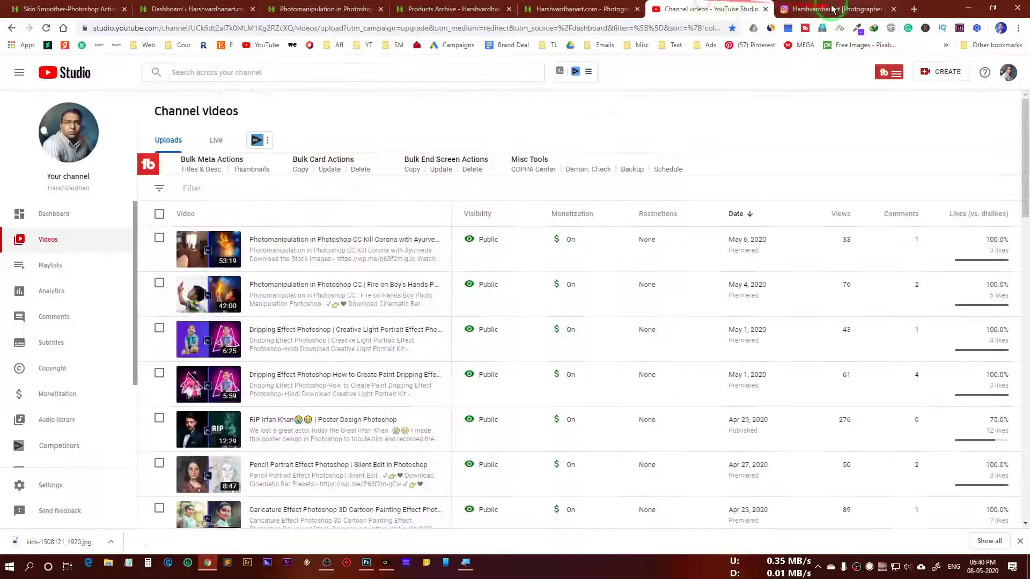
pyautogui.click(823, 9)
pyautogui.click(346, 134)
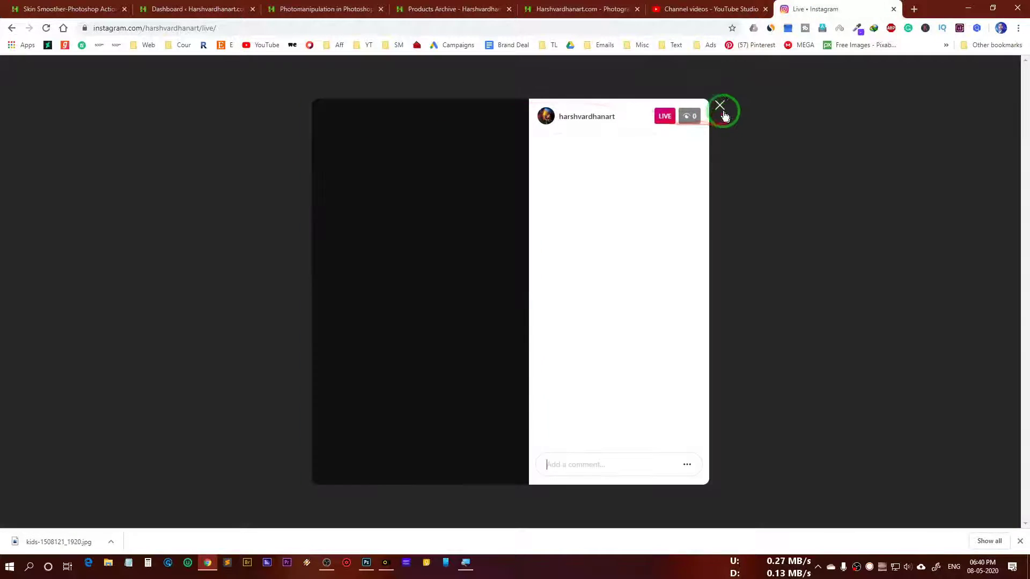
pyautogui.click(720, 106)
pyautogui.moveTo(955, 8); pyautogui.dragTo(957, 11)
pyautogui.click(957, 11)
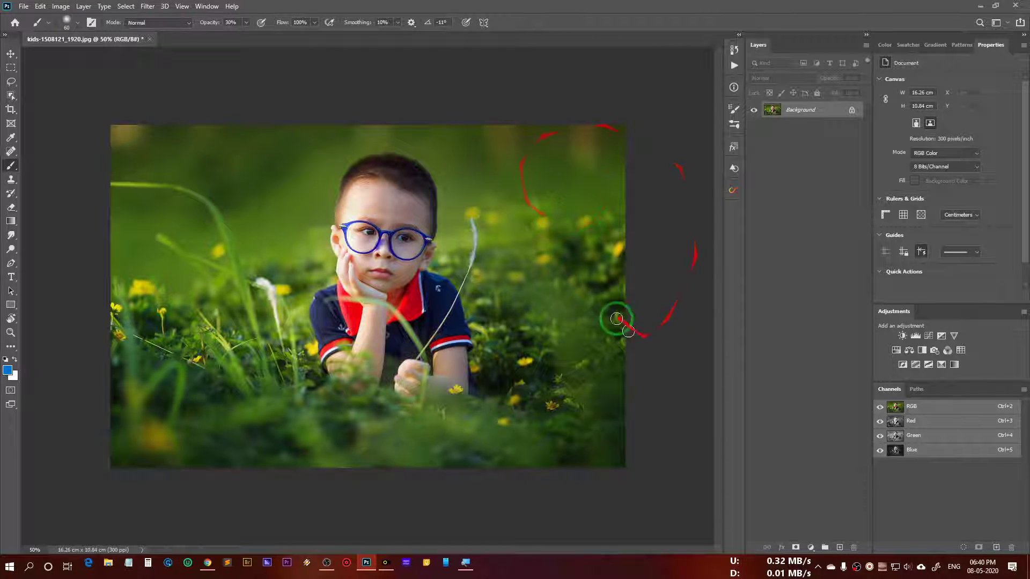
# - Add a Channel Mixer adjustment layer with the Blue output channel set to Red -50%, Green +150% and Blue 0%
pyautogui.click(948, 351)
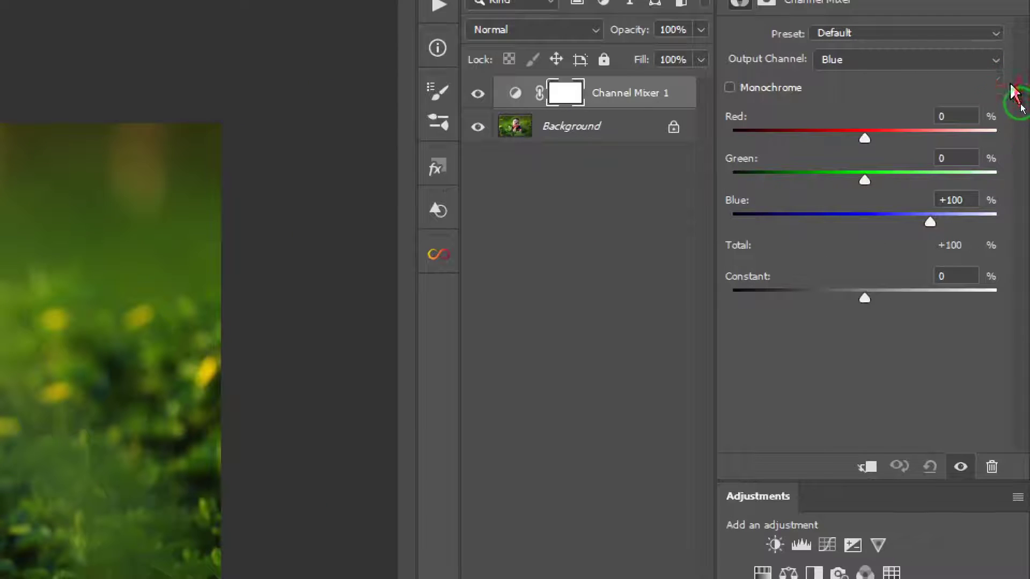
pyautogui.click(994, 53)
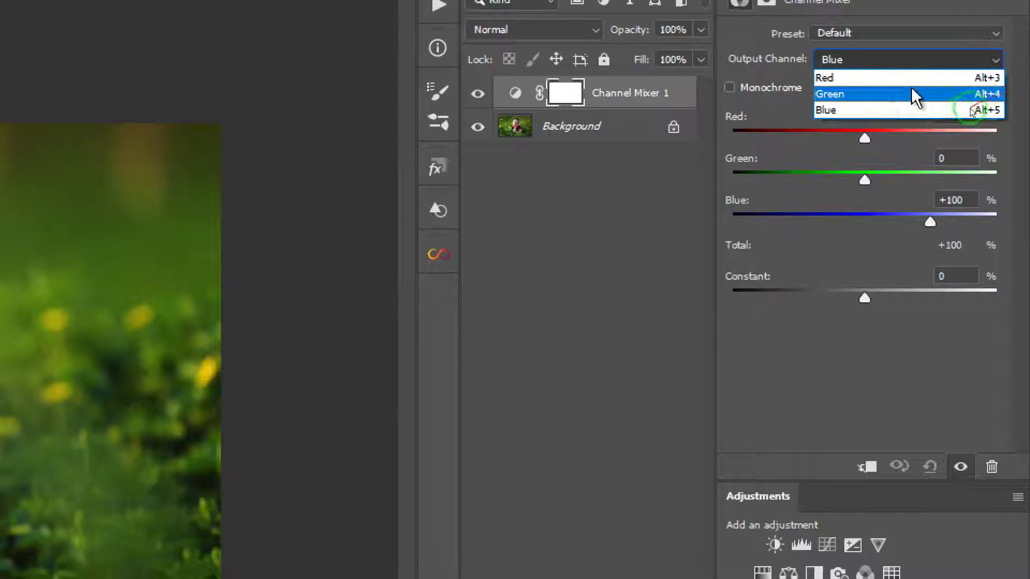
pyautogui.click(953, 117)
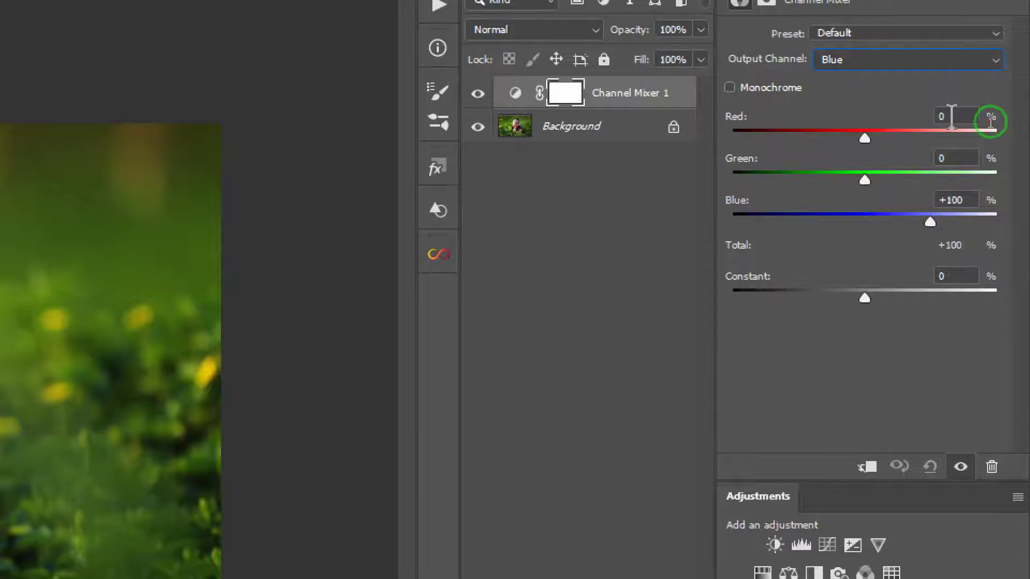
pyautogui.moveTo(946, 116); pyautogui.dragTo(899, 119)
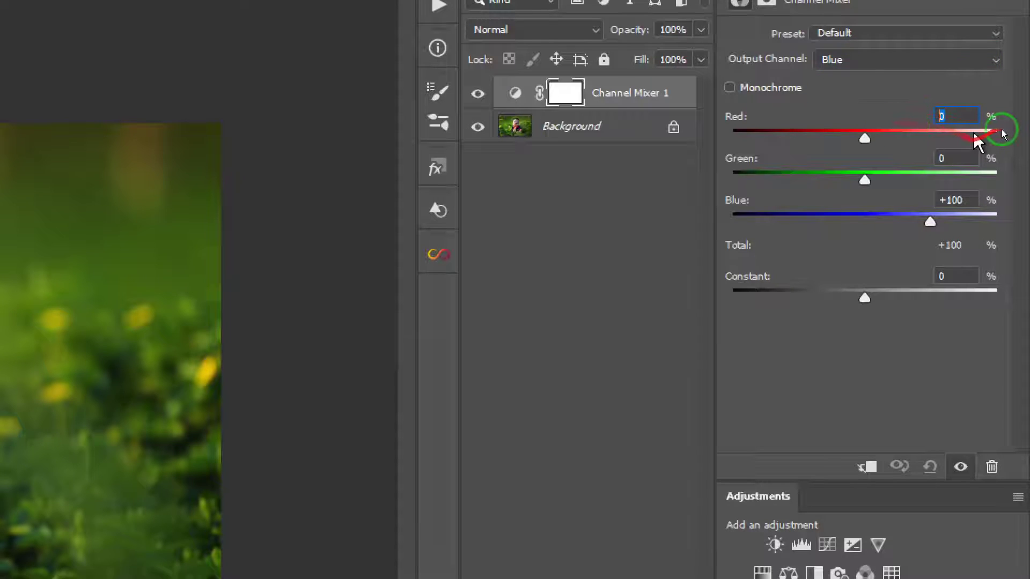
pyautogui.write('-50')
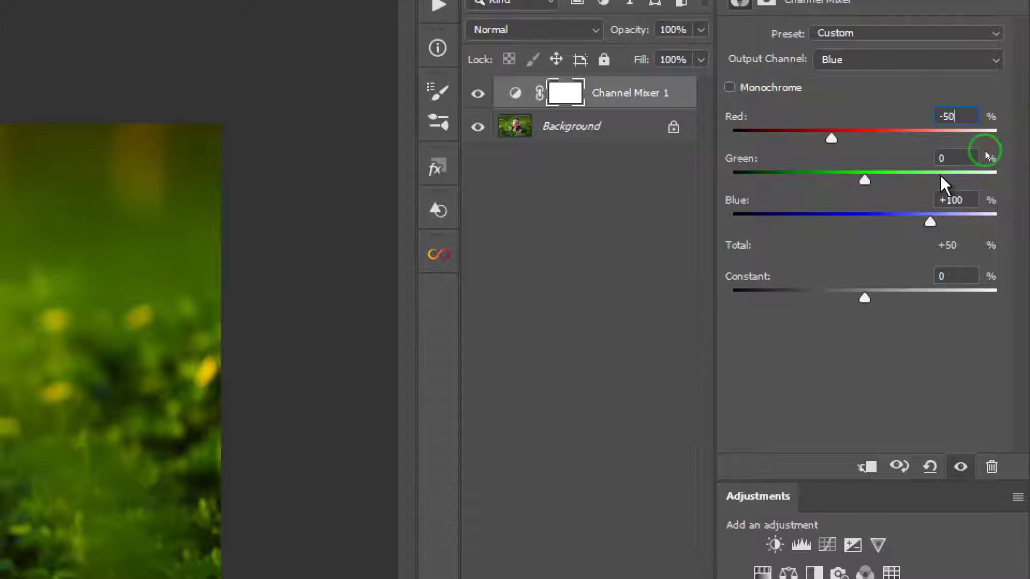
pyautogui.click(944, 159)
pyautogui.write('150')
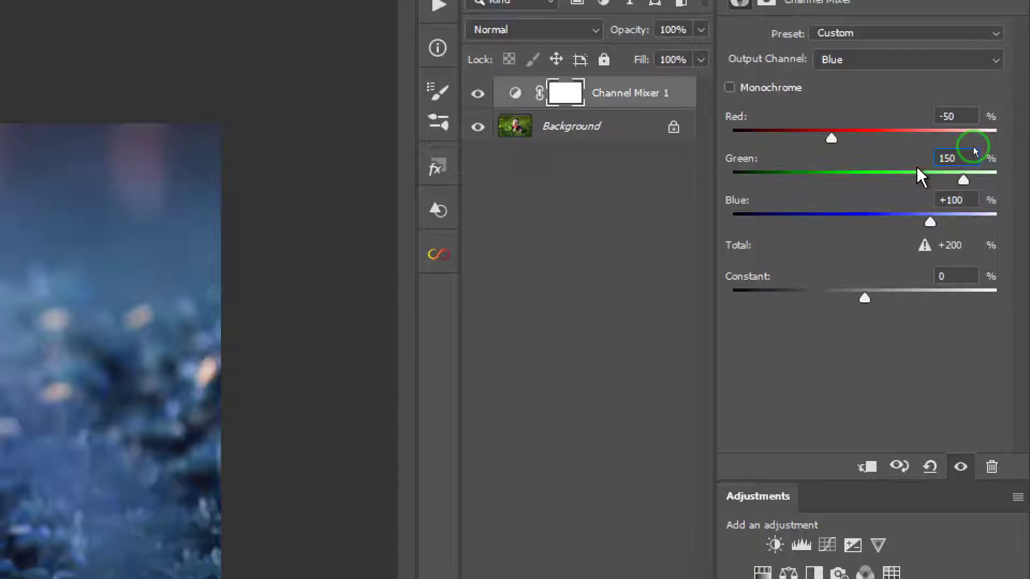
pyautogui.press('Tab')
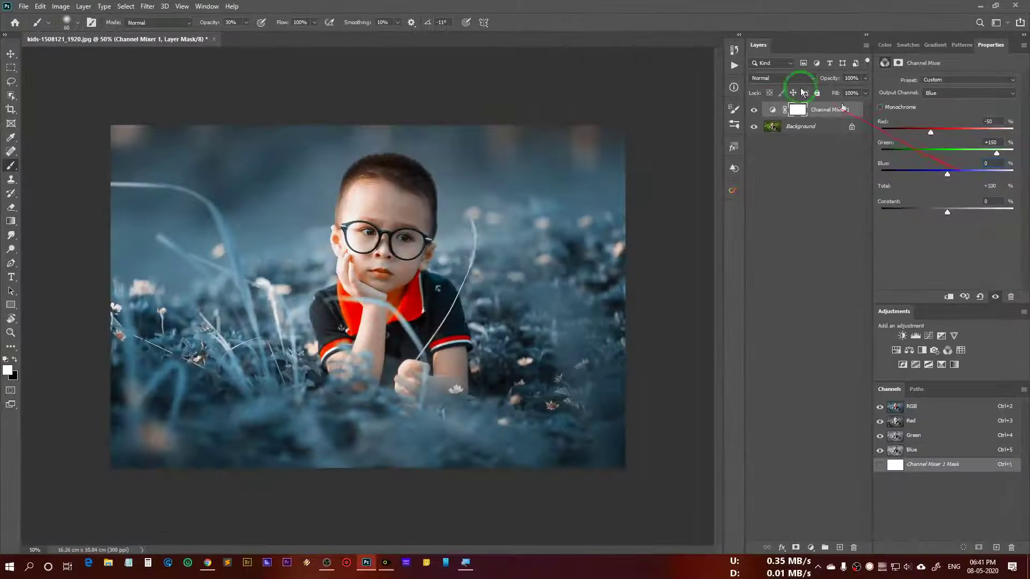
# - Compare the photo with and without the Channel Mixer adjustment by hiding and showing its layer
pyautogui.click(431, 218)
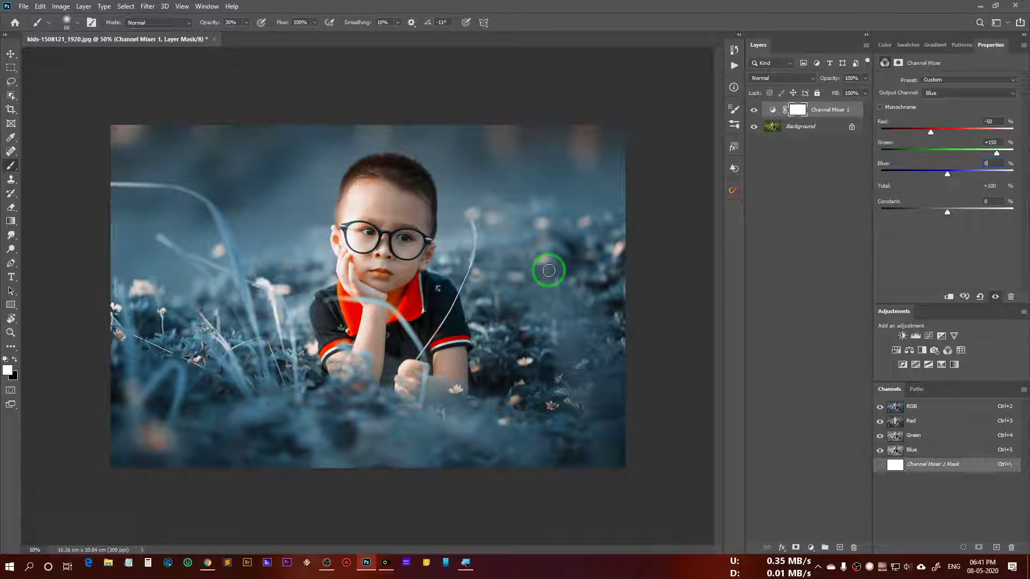
pyautogui.click(754, 110)
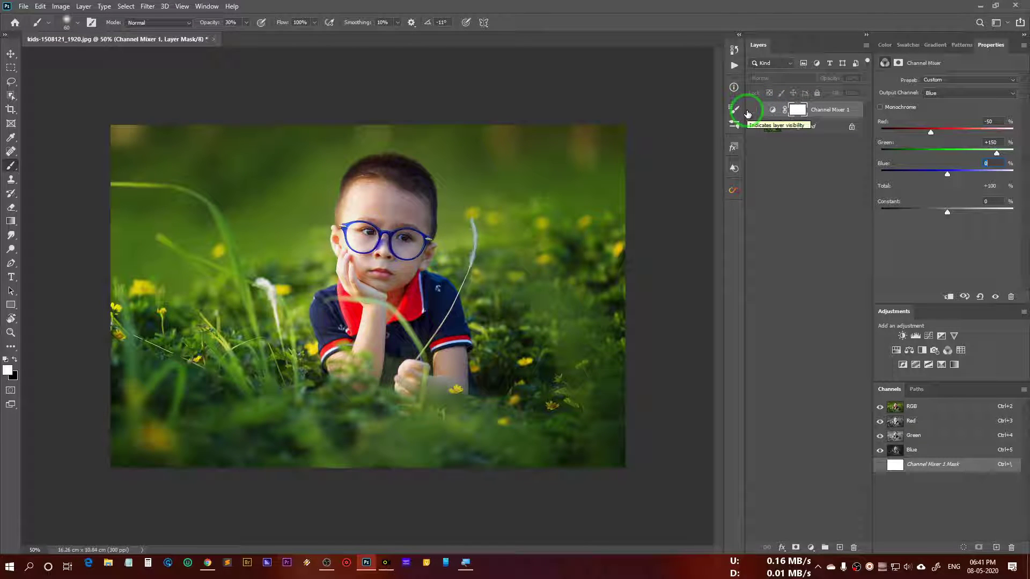
pyautogui.click(750, 111)
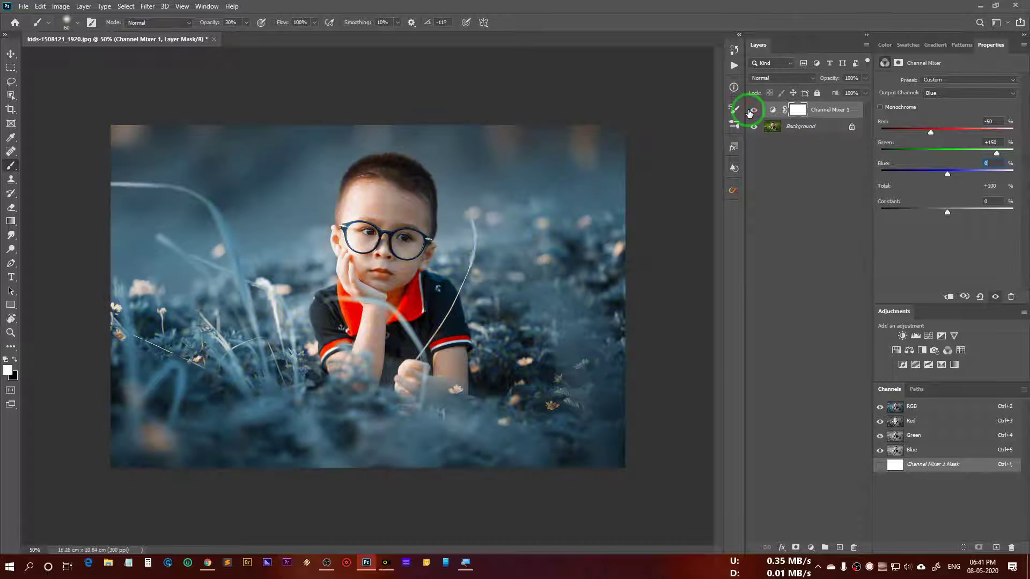
# - Raise the Channel Mixer's Blue value to +17% for the Blue output channel
pyautogui.click(769, 112)
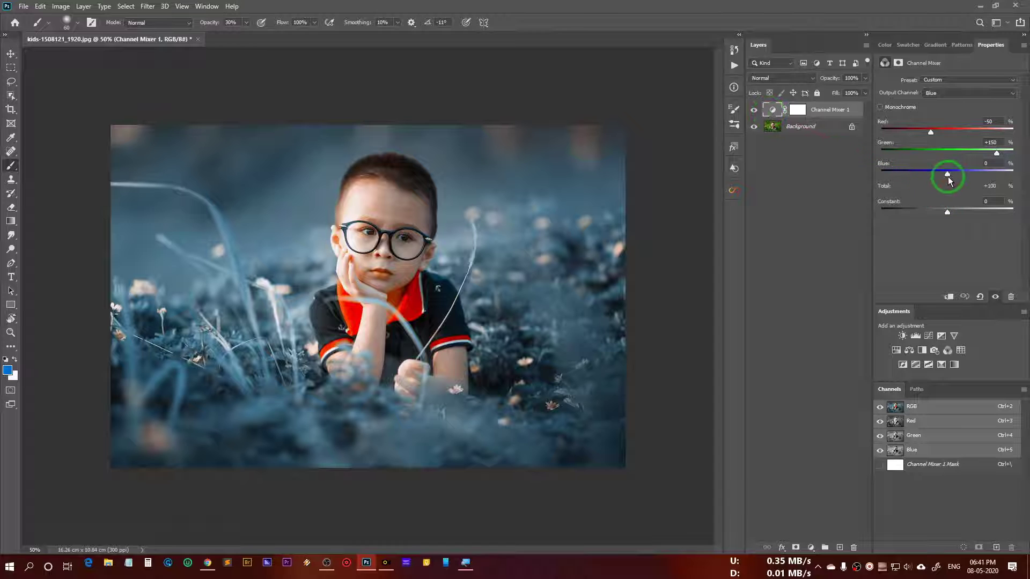
pyautogui.moveTo(948, 174); pyautogui.dragTo(952, 172)
# - Add a Vibrance adjustment layer and increase its vibrance
pyautogui.click(895, 367)
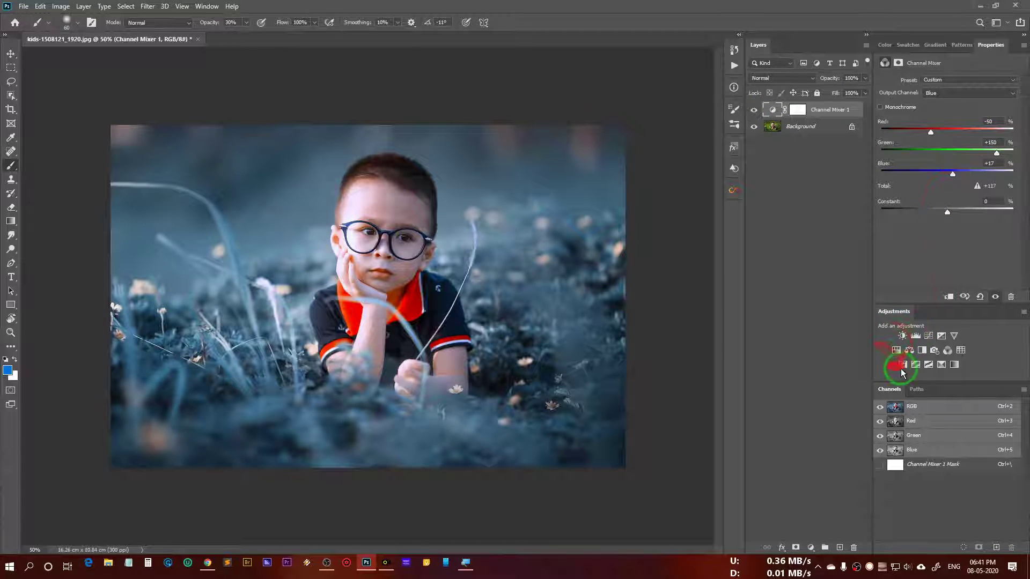
pyautogui.click(954, 336)
pyautogui.moveTo(947, 91); pyautogui.dragTo(960, 111)
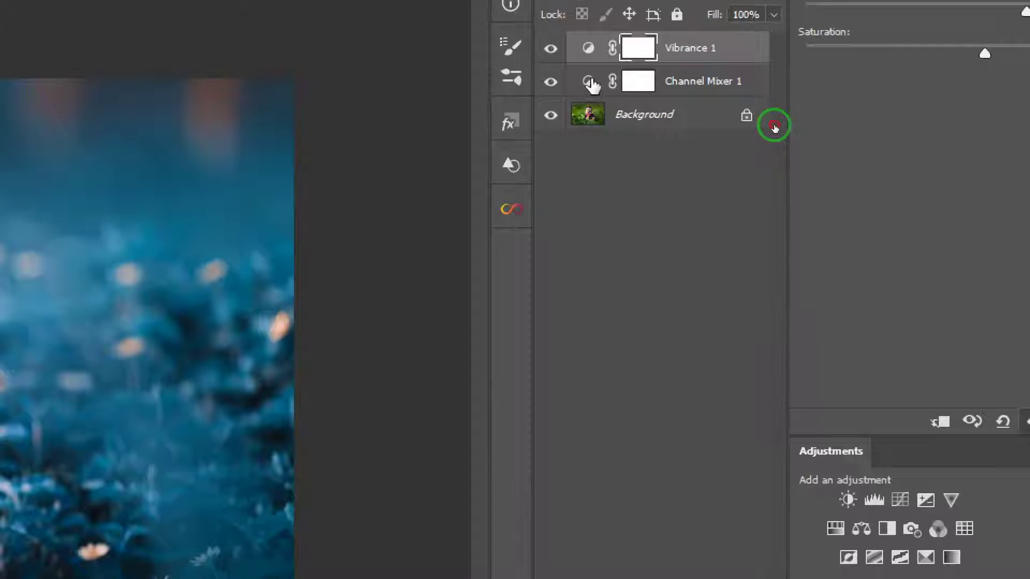
# - Add a Hue/Saturation adjustment layer directly above the Channel Mixer layer and clip it to that layer
pyautogui.click(588, 81)
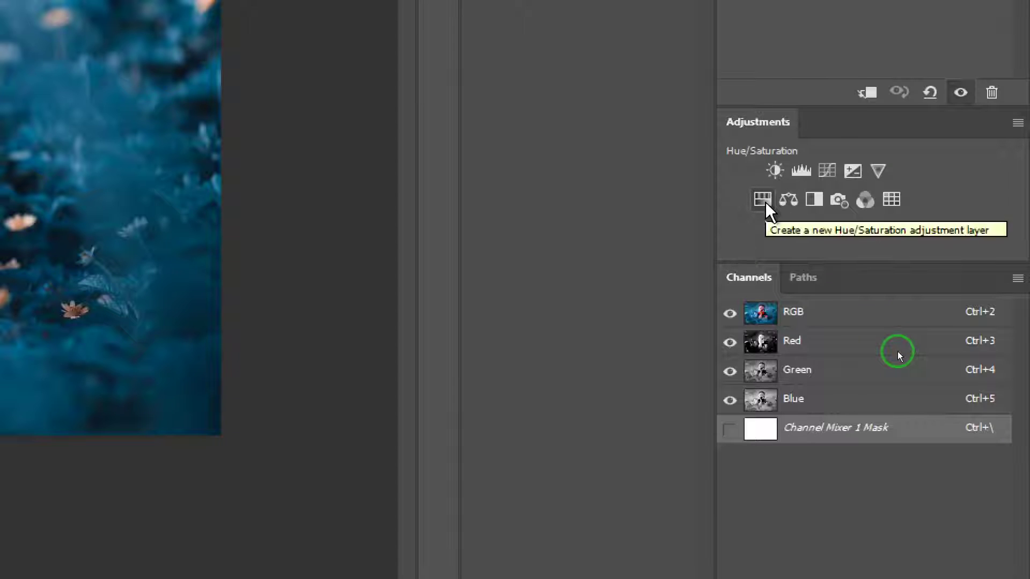
pyautogui.click(765, 202)
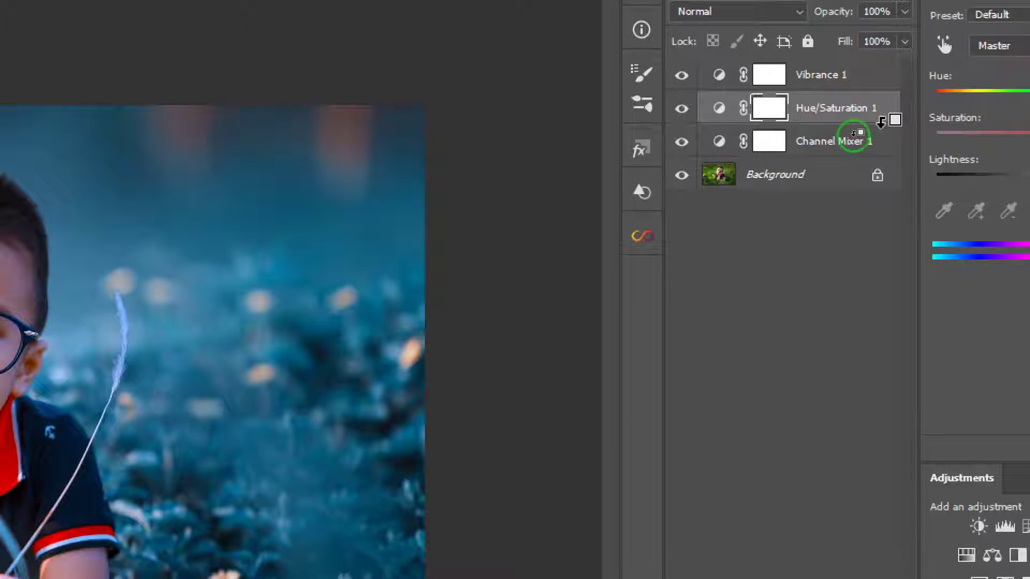
pyautogui.keyDown('alt'); pyautogui.click(853, 133); pyautogui.keyUp('alt')
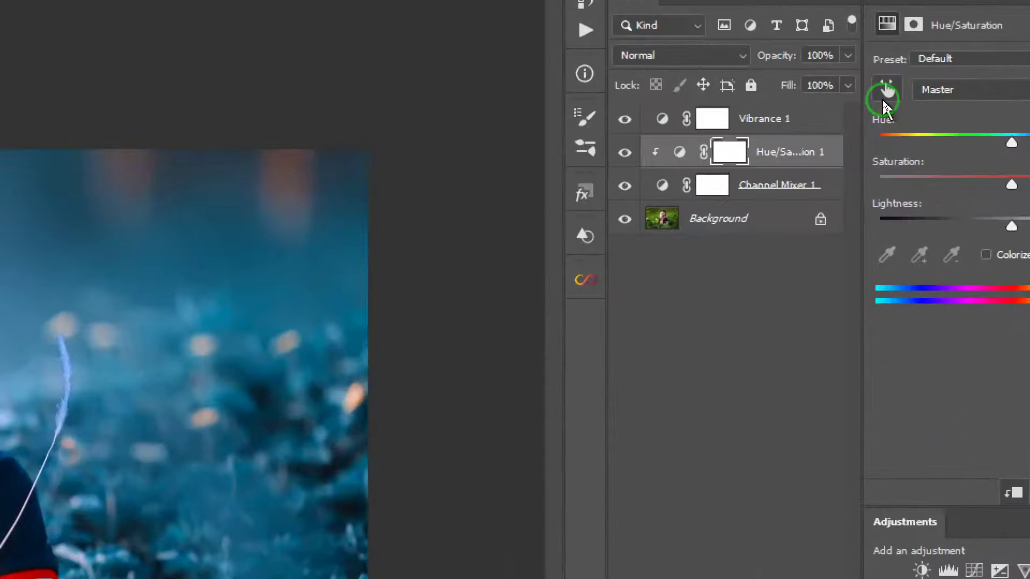
# - Sample the blue grass to target Cyans in the clipped Hue/Saturation layer and set hue +24, saturation -8 and lightness -1
pyautogui.click(884, 98)
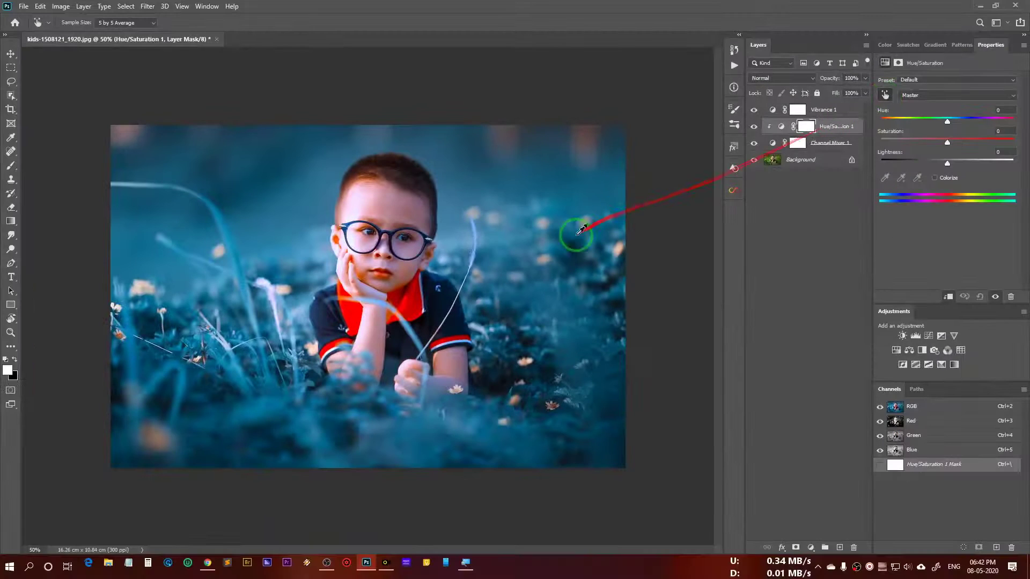
pyautogui.click(521, 248)
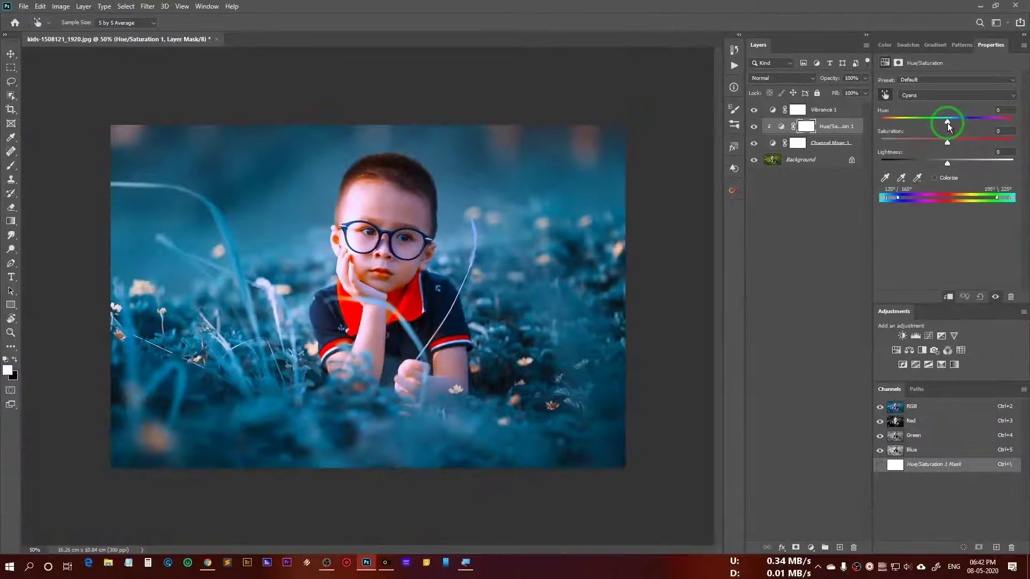
pyautogui.moveTo(947, 125); pyautogui.dragTo(944, 169)
pyautogui.moveTo(1003, 121); pyautogui.dragTo(956, 108)
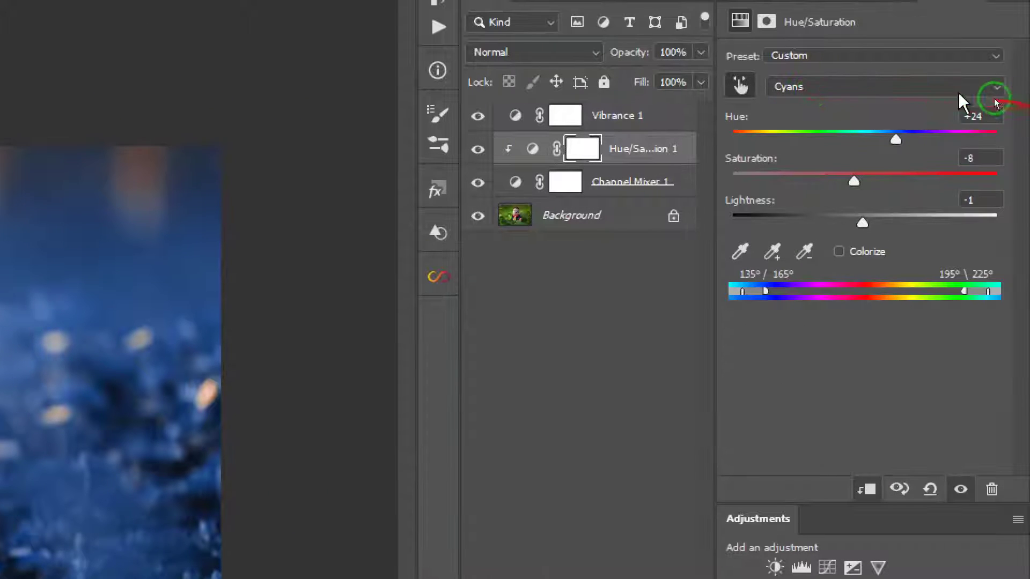
pyautogui.click(993, 97)
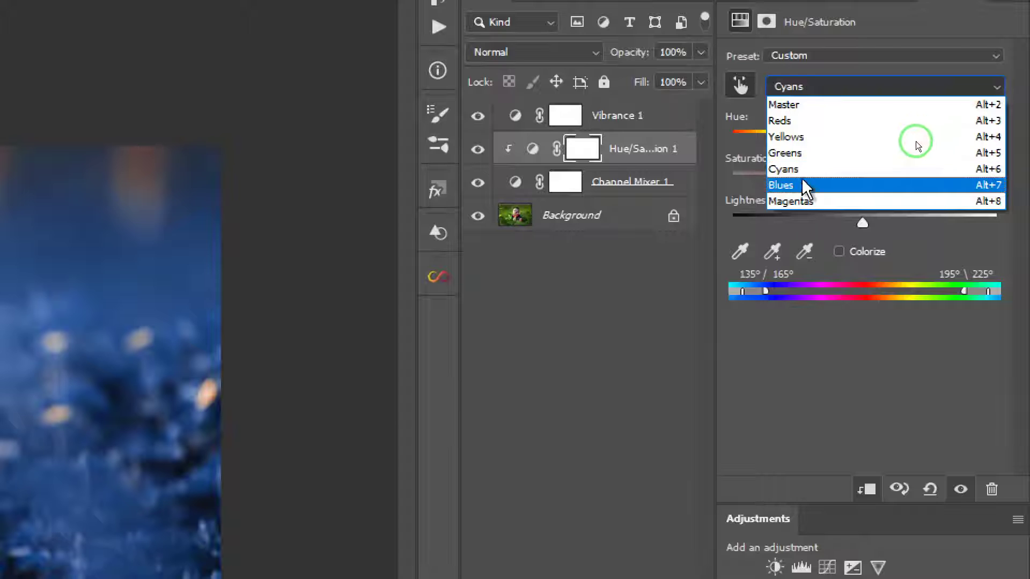
pyautogui.click(791, 169)
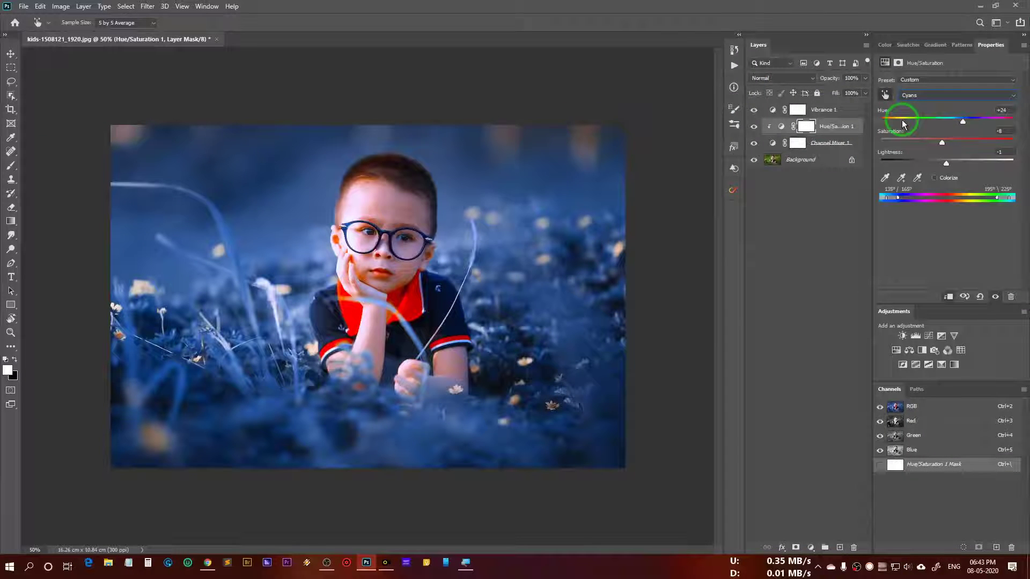
pyautogui.click(754, 129)
pyautogui.click(754, 129)
# - Group the Channel Mixer, Hue/Saturation and Vibrance adjustment layers, then hide the group and select the Background layer
pyautogui.click(775, 145)
pyautogui.press('b')
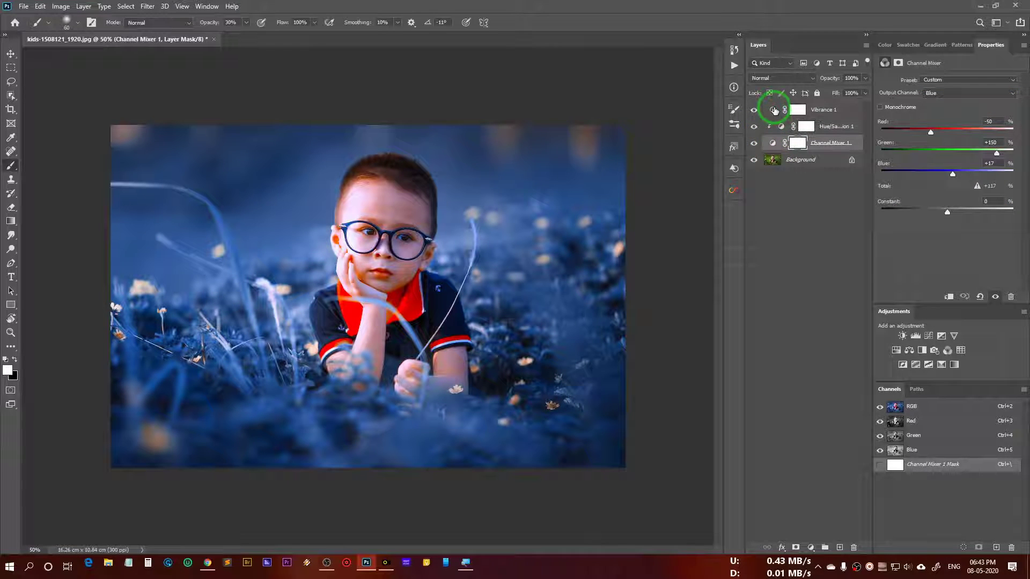
pyautogui.keyDown('shift'); pyautogui.click(774, 110); pyautogui.keyUp('shift')
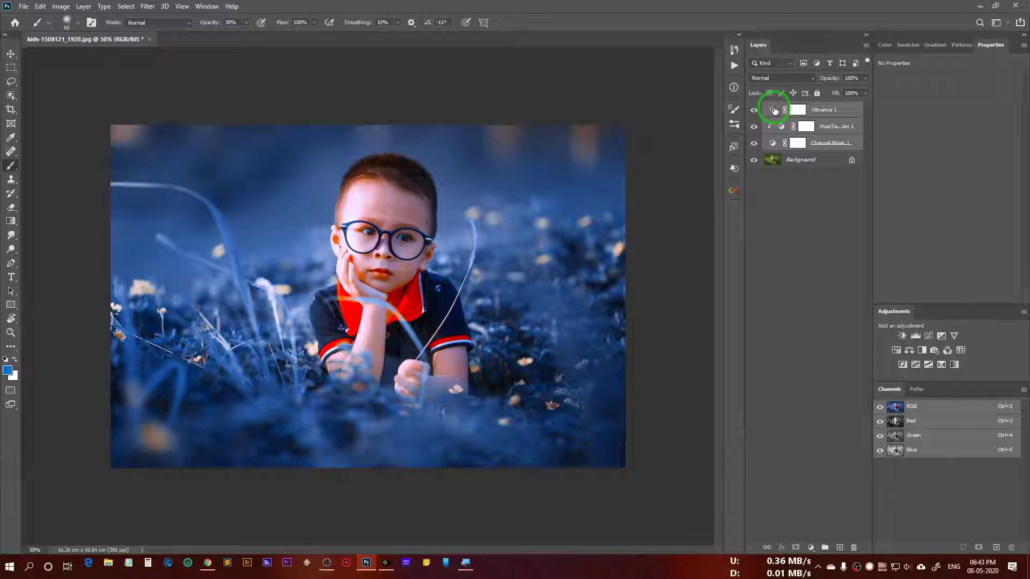
pyautogui.press('Delete')
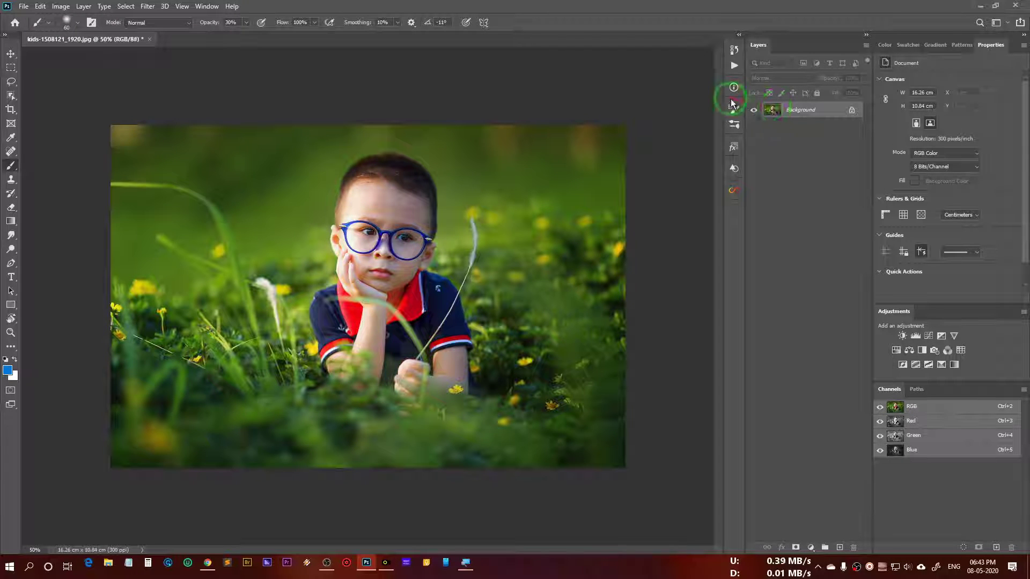
pyautogui.hotkey('ctrl', 'z')
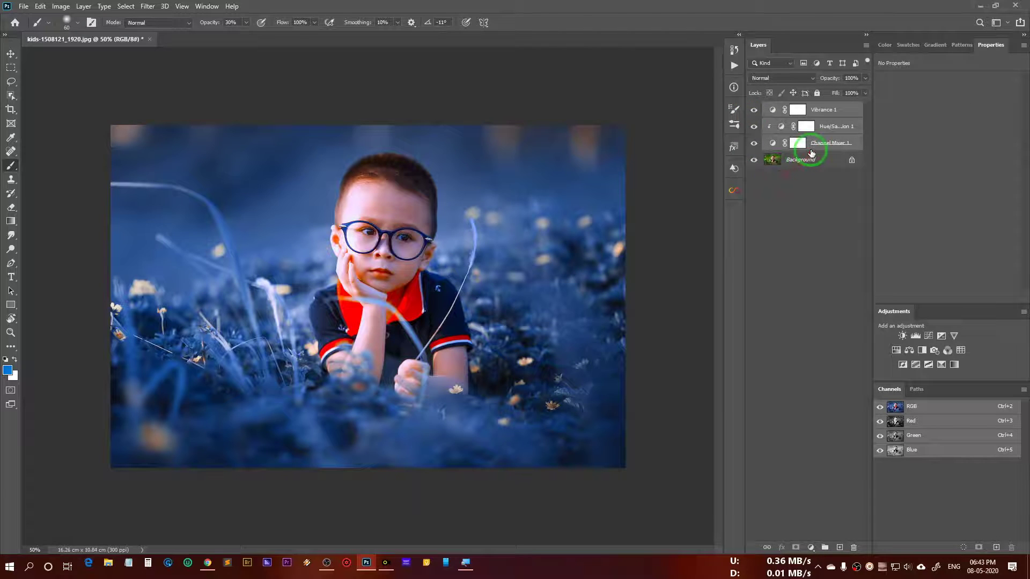
pyautogui.hotkey('ctrl', 'g')
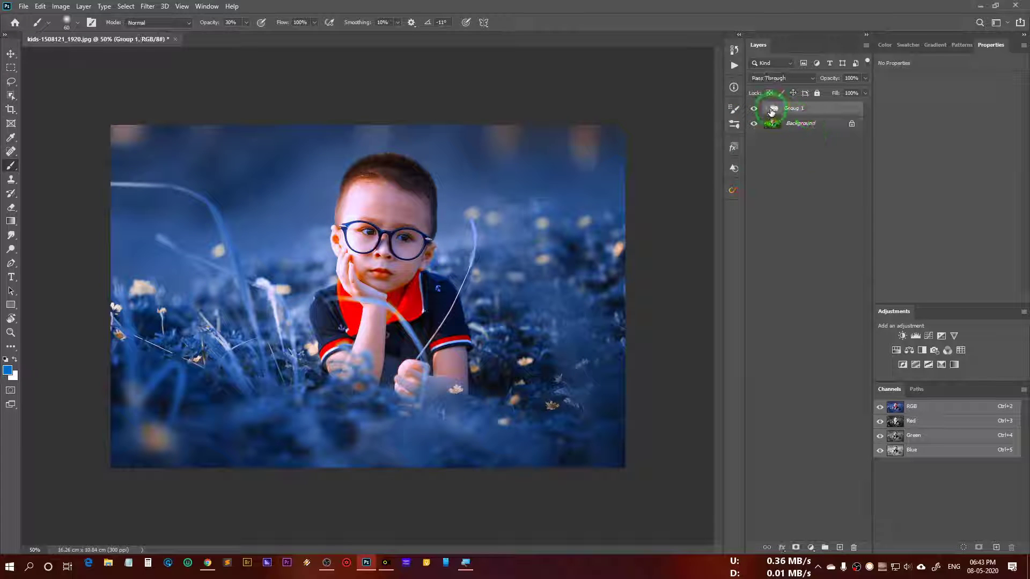
pyautogui.click(752, 109)
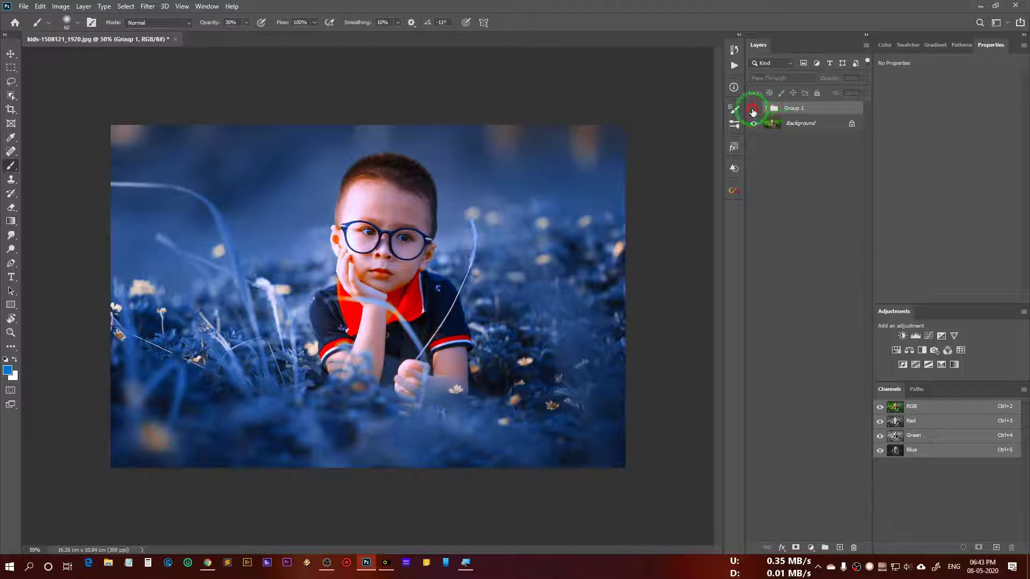
pyautogui.click(785, 124)
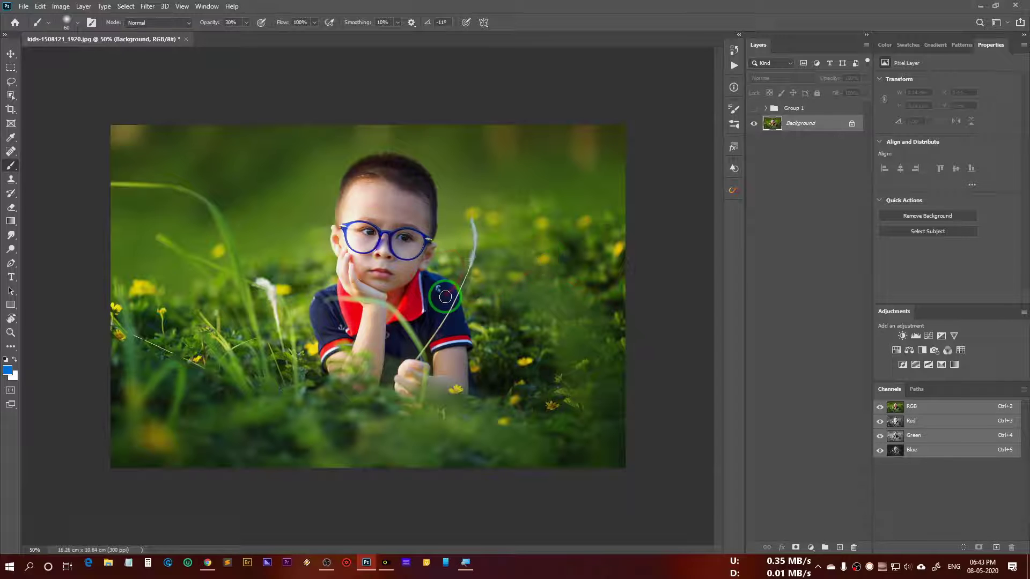
# - Switch to Chrome and view the harshvardhanart.com site and its shop page
pyautogui.click(207, 562)
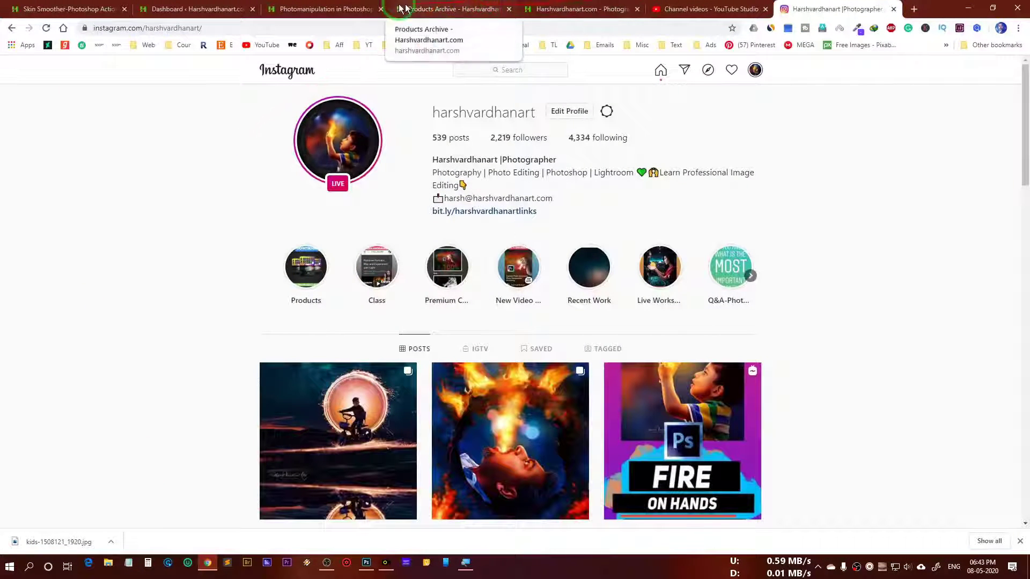
pyautogui.click(574, 9)
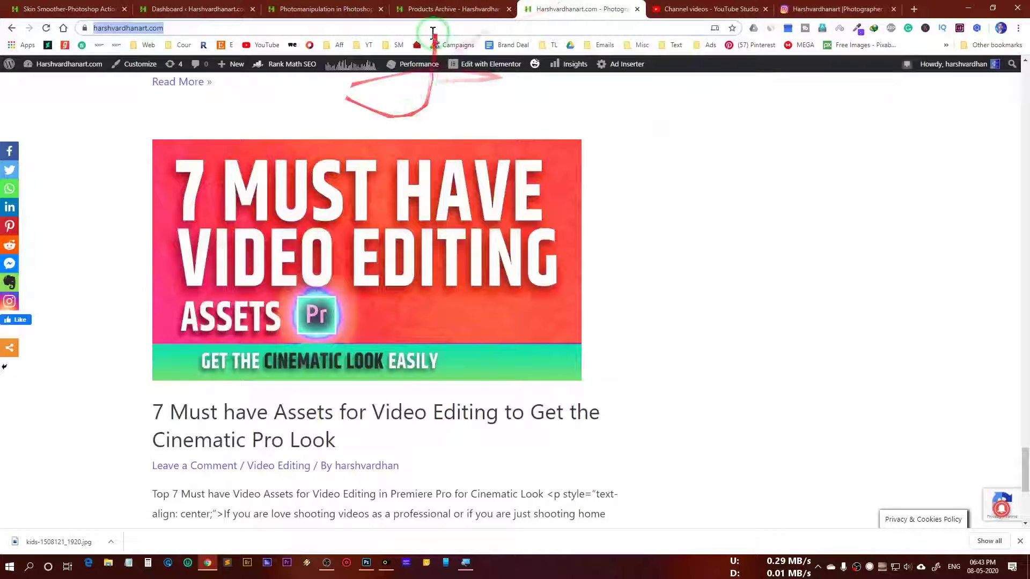
pyautogui.click(453, 9)
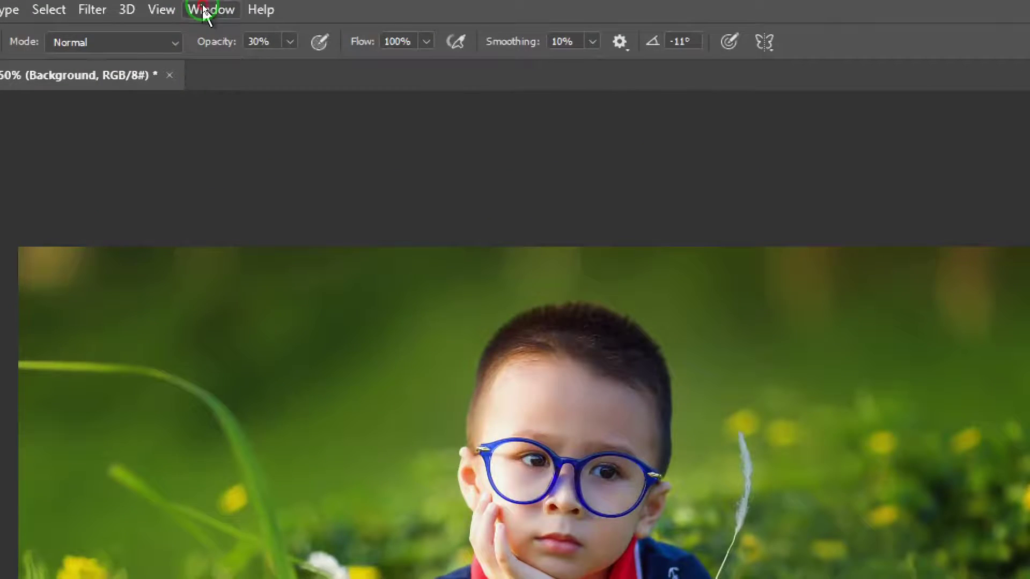
# - In Photoshop, show the Actions panel and load an ATN action from the Skin Smoother Photoshop Action folder
pyautogui.click(203, 11)
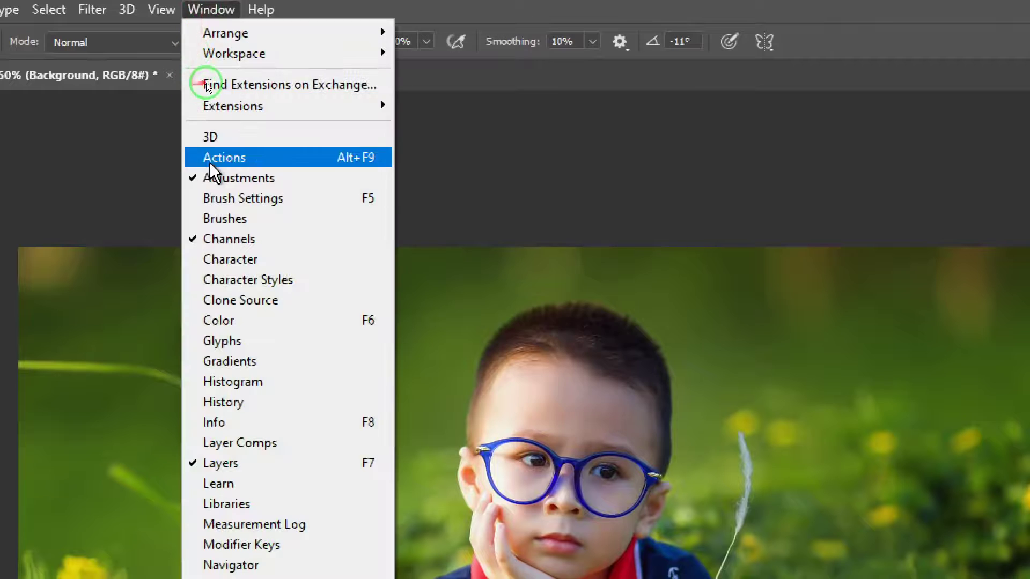
pyautogui.click(210, 159)
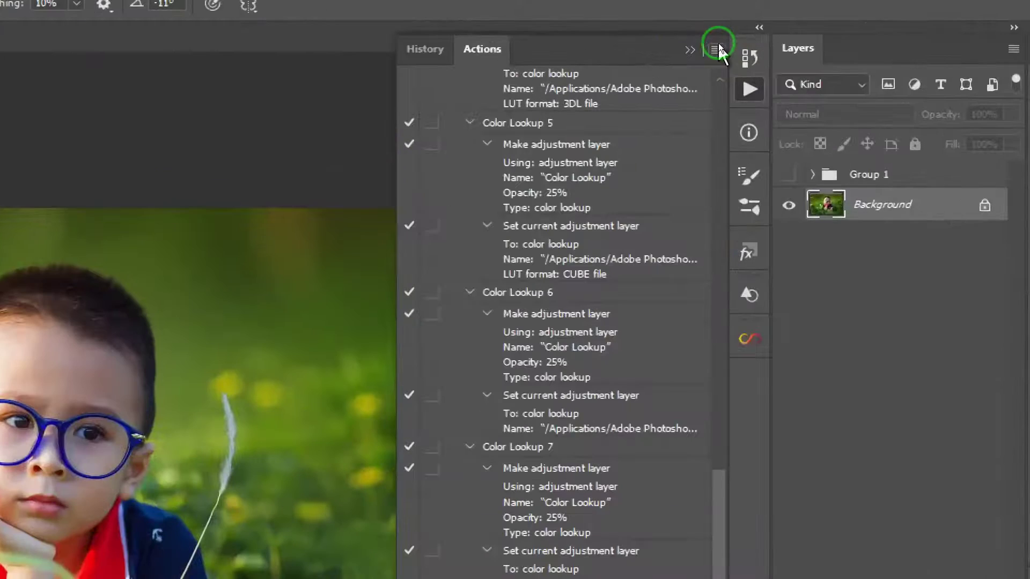
pyautogui.click(717, 46)
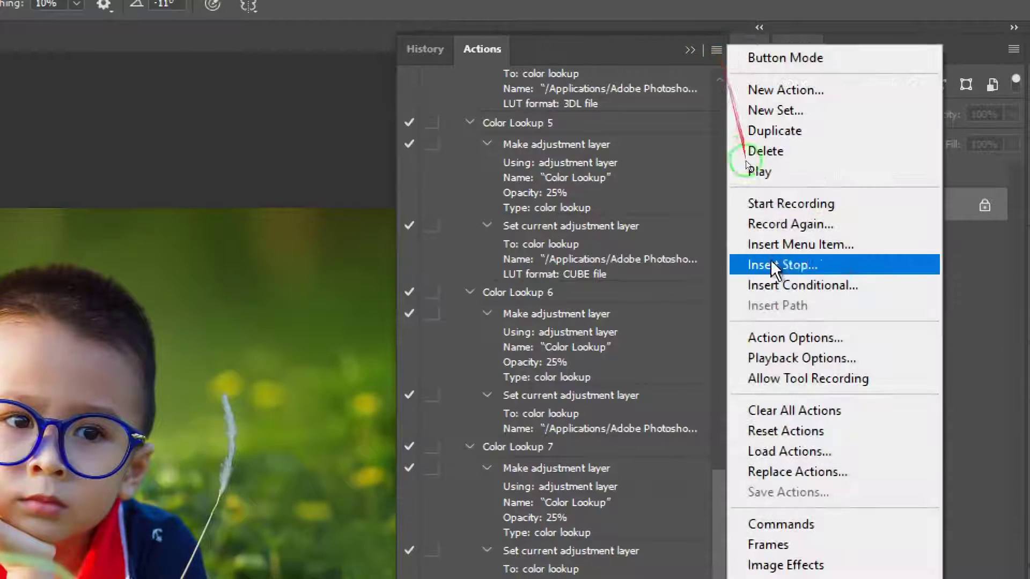
pyautogui.click(874, 452)
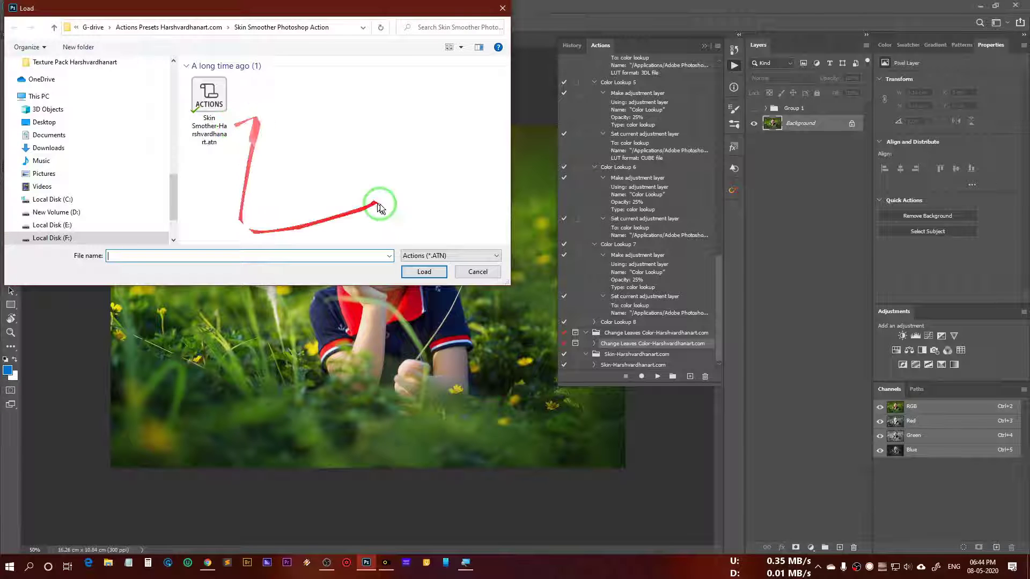
pyautogui.click(424, 272)
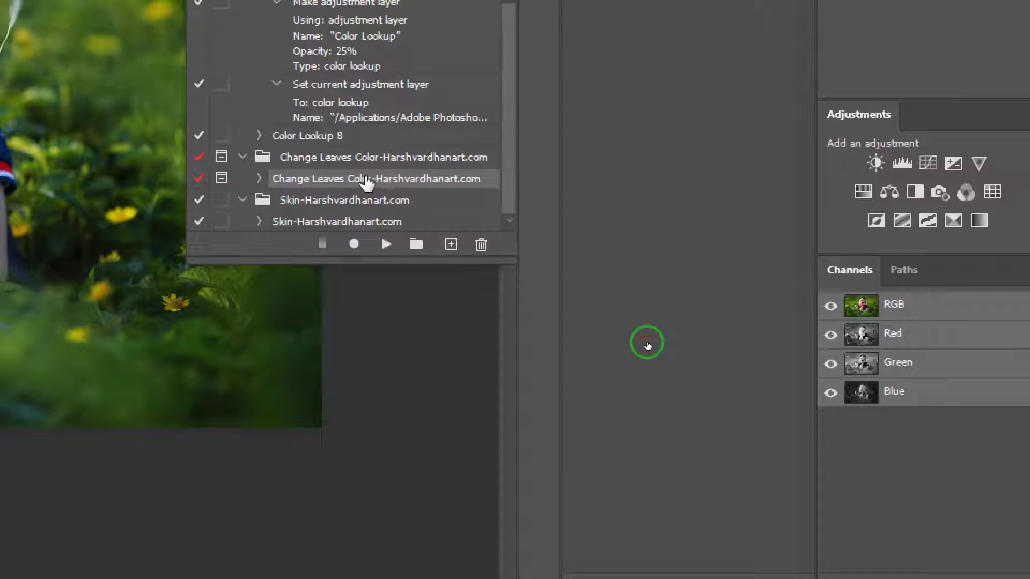
# - Play the Change Leaves Color-Harshvardhanart.com action on the Background layer, continue past its message, and collapse the Actions panel
pyautogui.moveTo(366, 183); pyautogui.dragTo(261, 167)
pyautogui.click(242, 158)
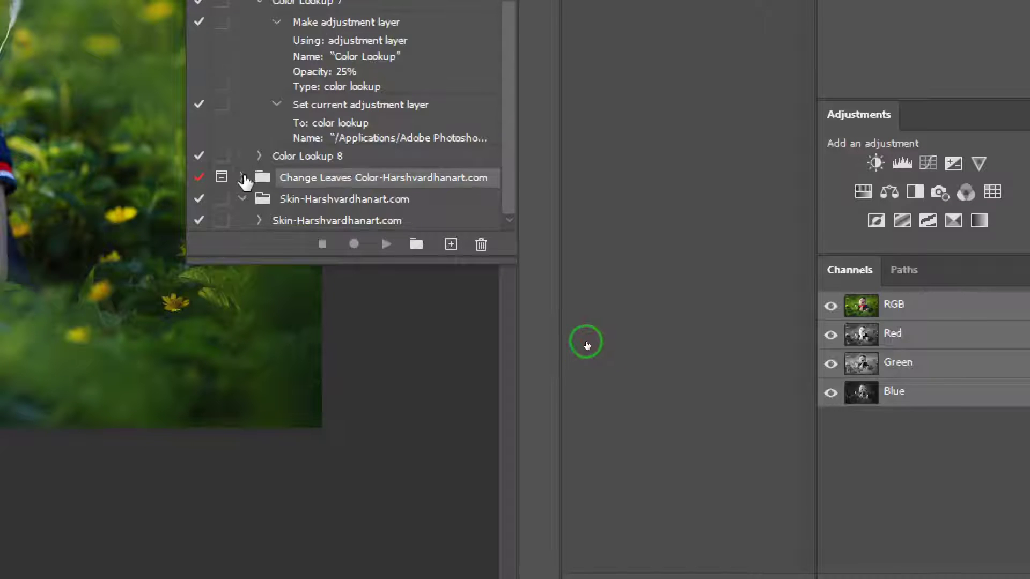
pyautogui.click(243, 178)
pyautogui.click(293, 199)
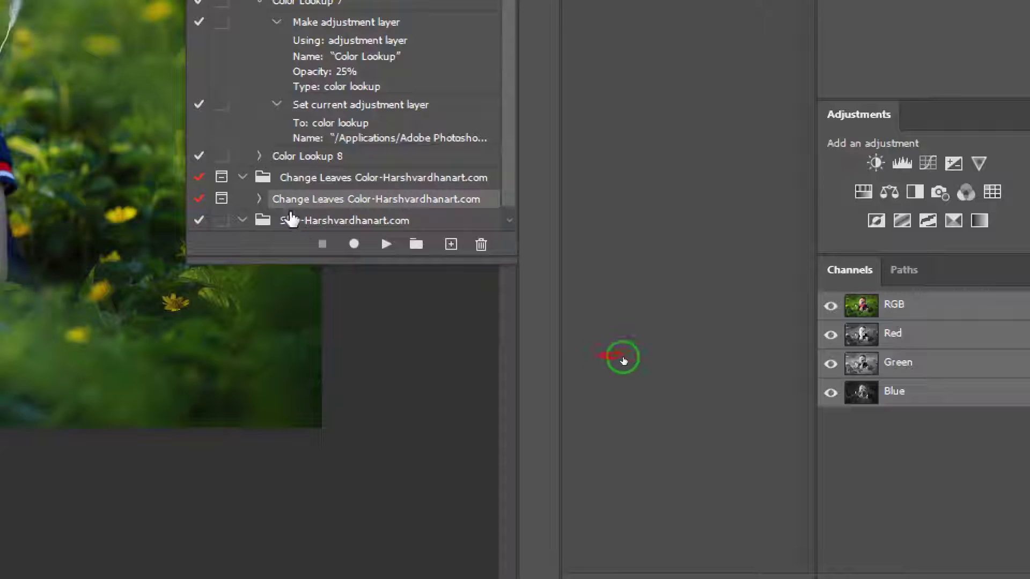
pyautogui.click(386, 244)
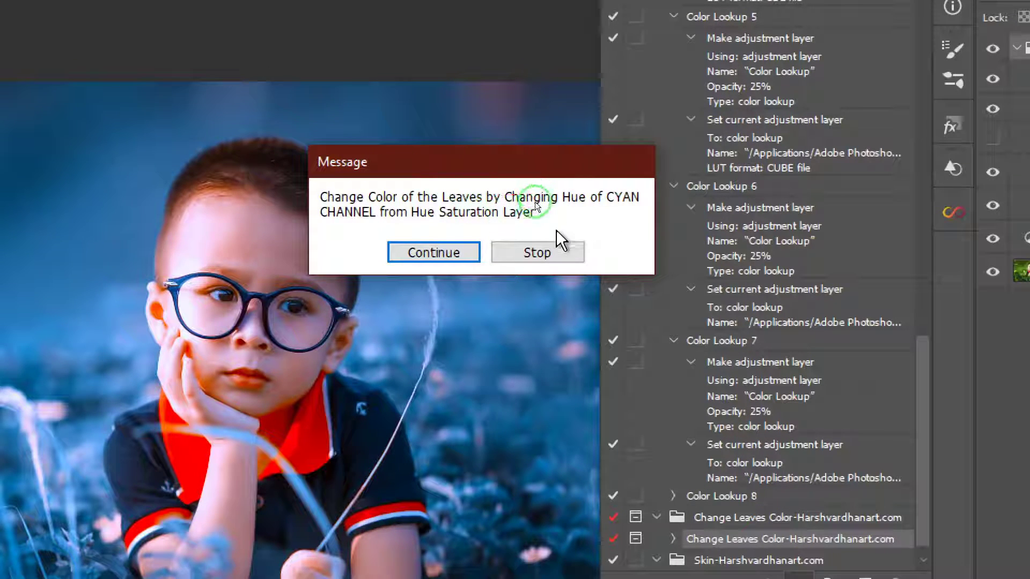
pyautogui.click(439, 255)
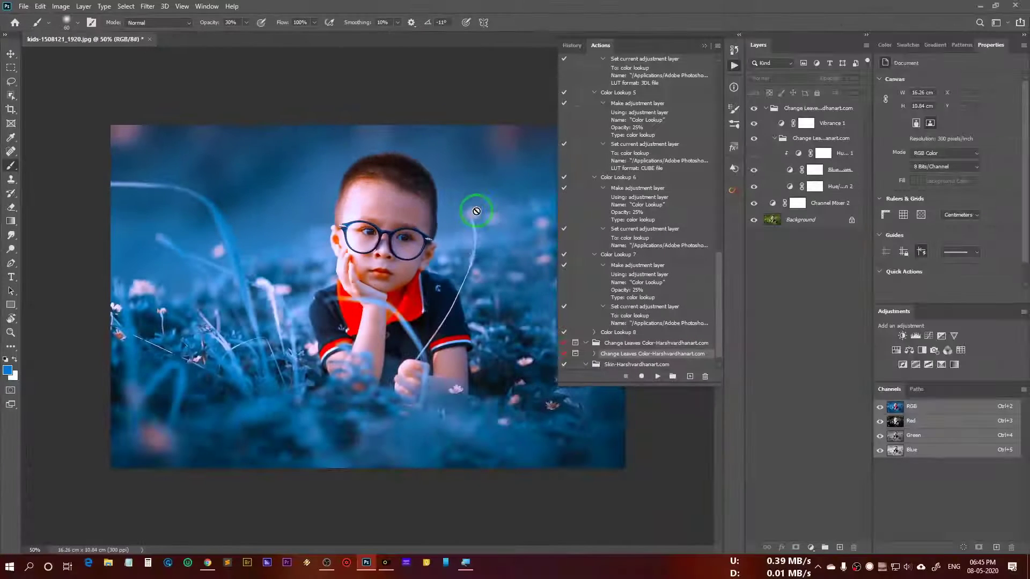
pyautogui.click(735, 66)
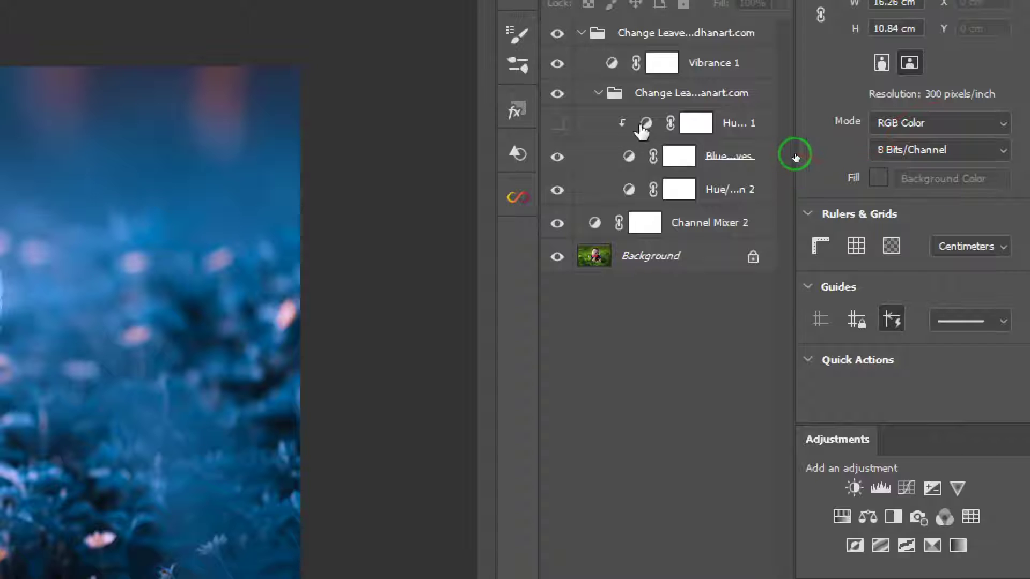
# - Show the clipped Hue/Saturation layer inside the action's group, set its Cyans hue to 0, and collapse both action groups
pyautogui.click(641, 129)
pyautogui.click(556, 124)
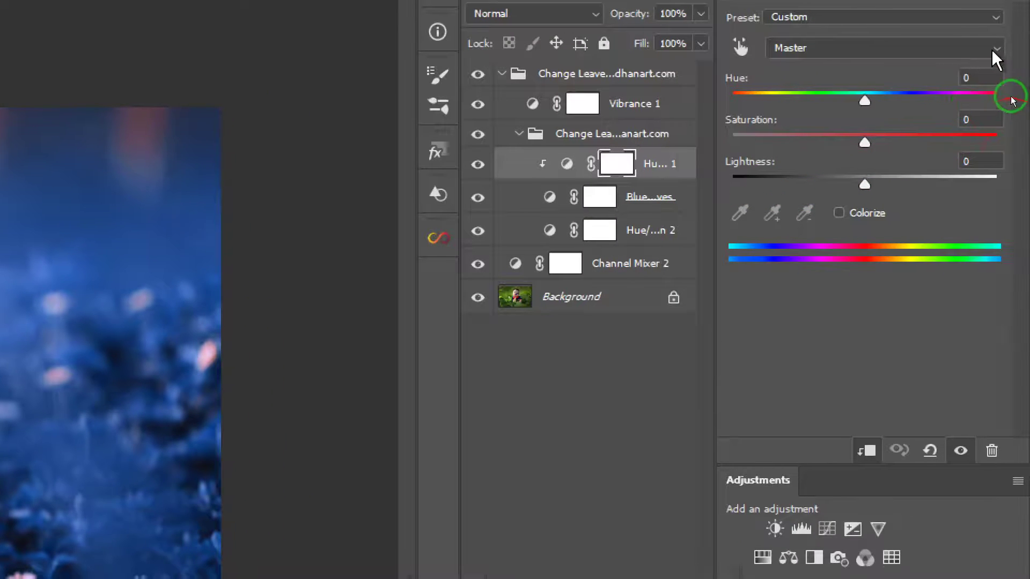
pyautogui.click(993, 49)
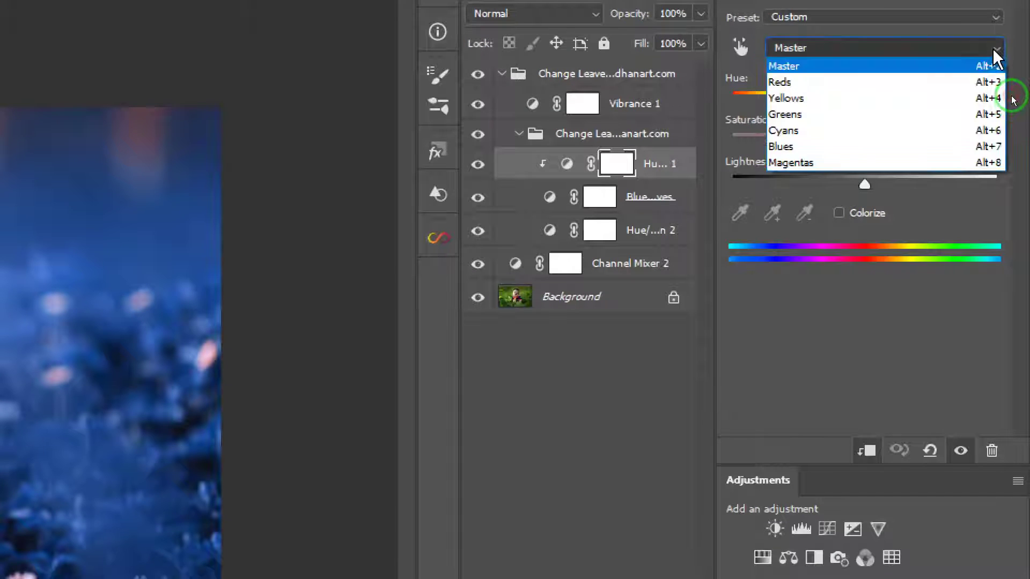
pyautogui.click(918, 132)
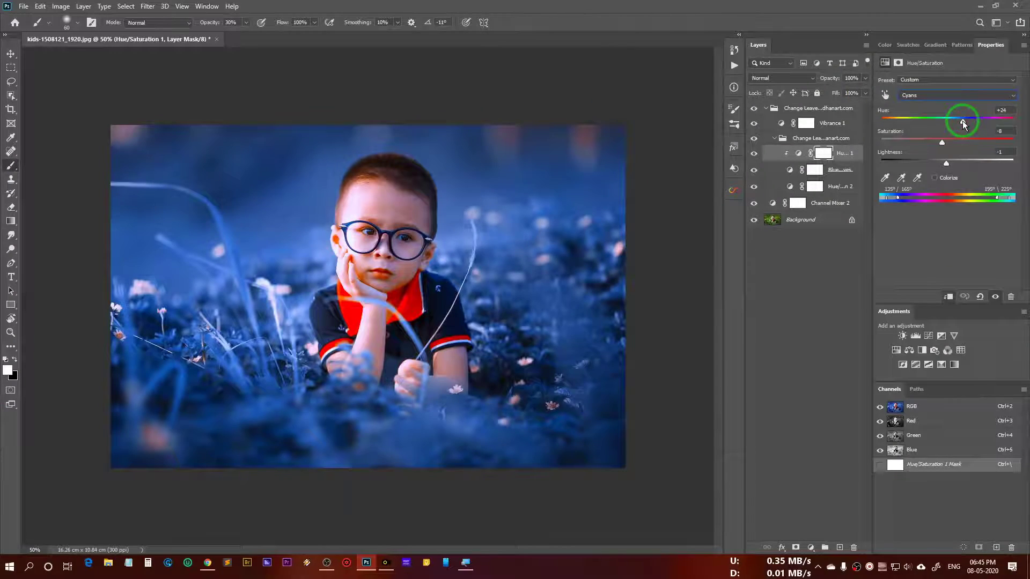
pyautogui.moveTo(964, 123); pyautogui.dragTo(949, 138)
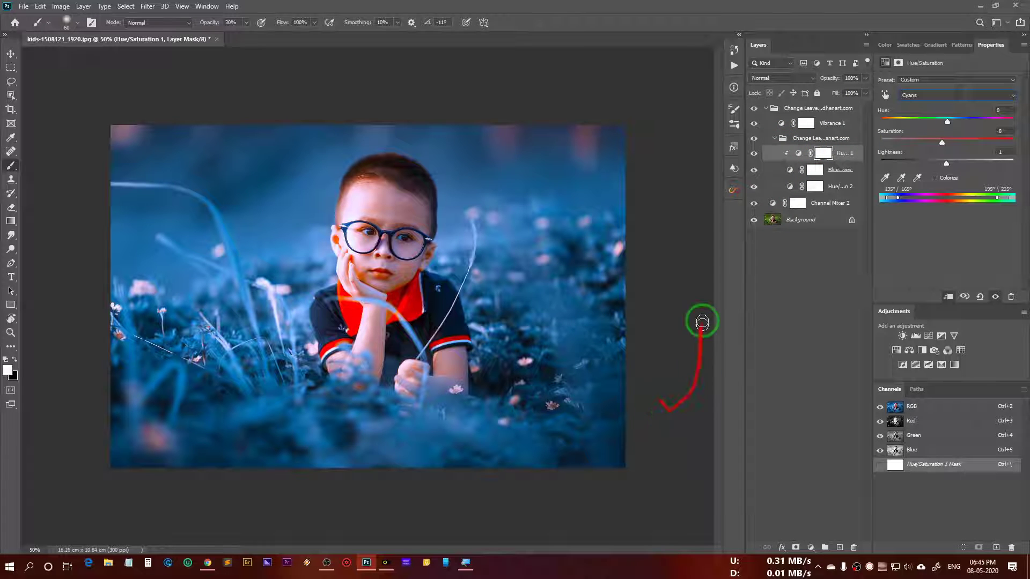
pyautogui.click(774, 139)
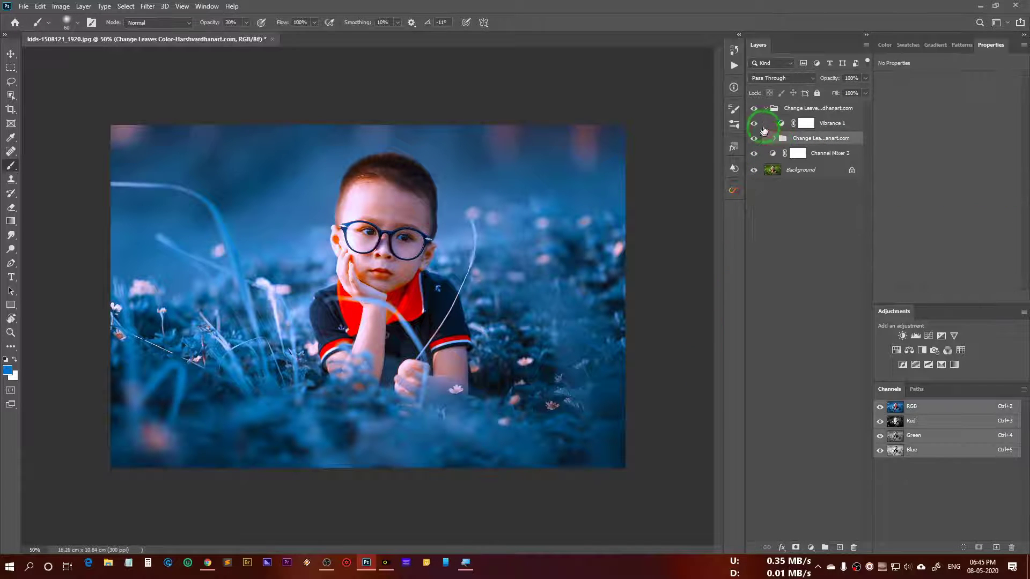
pyautogui.click(766, 109)
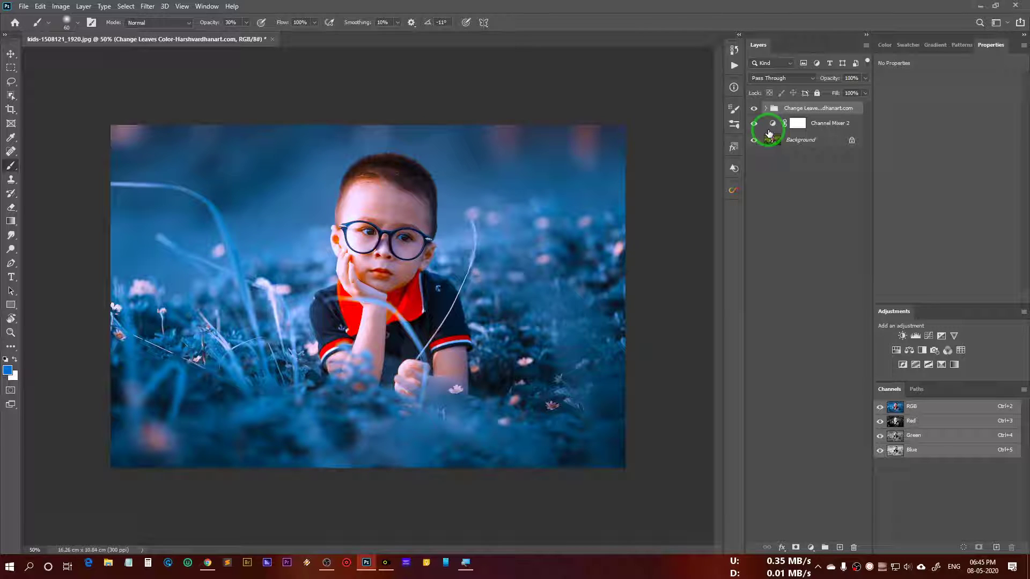
# - Switch to Chrome and look through the Photoshop actions and overlays offered on the harshvardhanart.com shop page
pyautogui.click(208, 562)
pyautogui.scroll(-3, 283, 257)
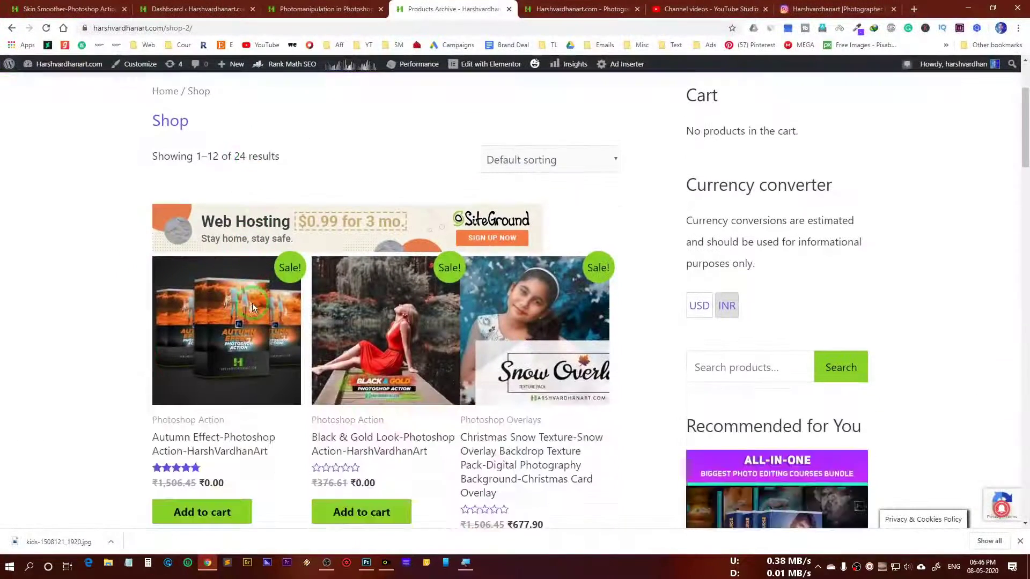
pyautogui.scroll(3, 247, 178)
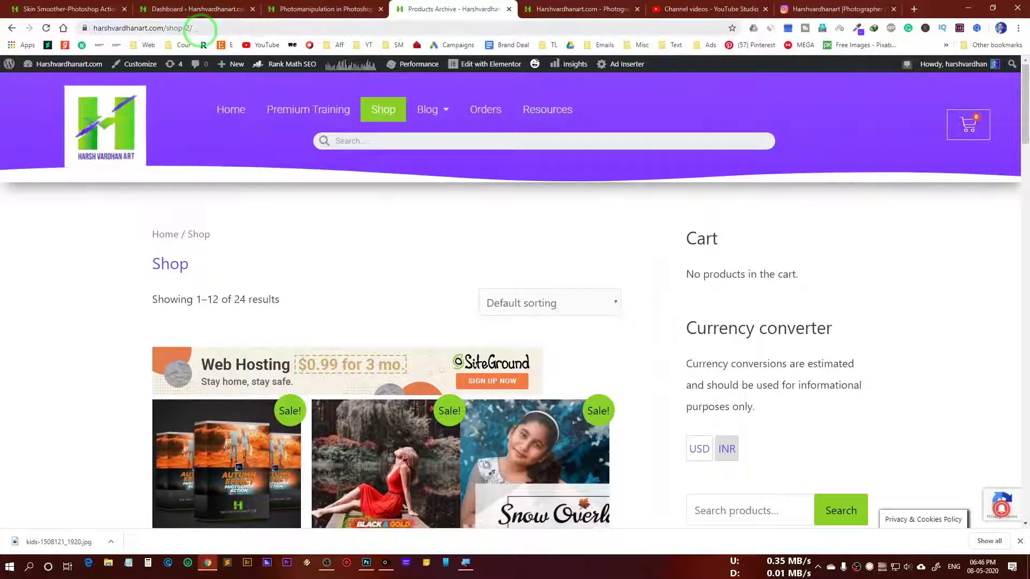
pyautogui.scroll(-3, 530, 254)
pyautogui.scroll(3, 529, 254)
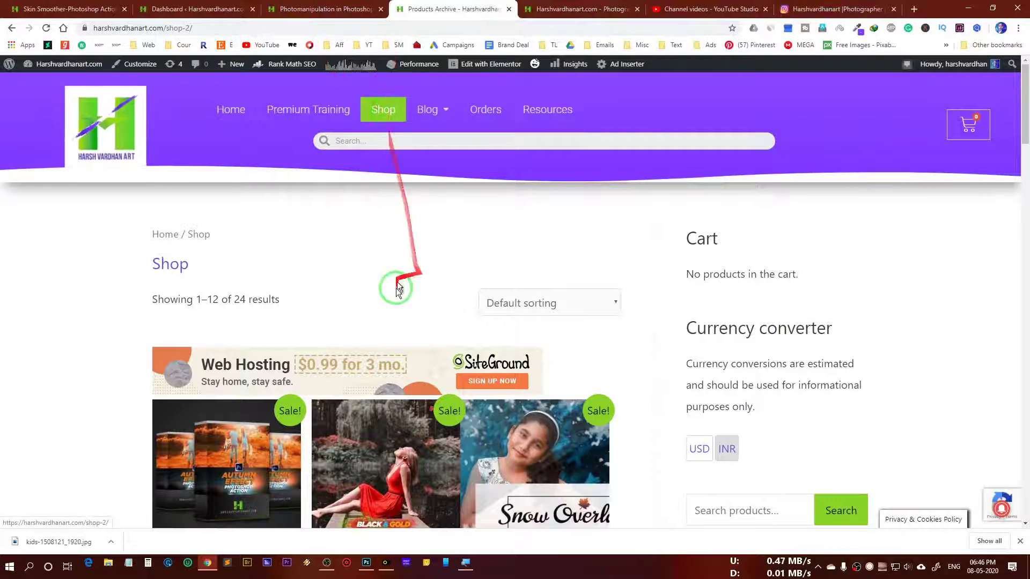
pyautogui.scroll(-5, 405, 279)
pyautogui.scroll(-5, 425, 338)
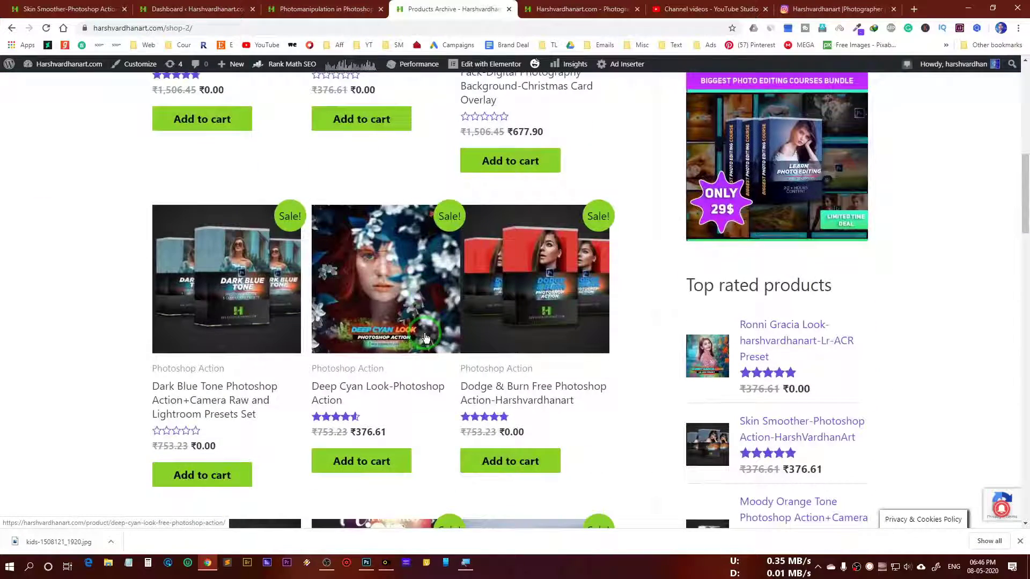
# - Look further through the shop's Photoshop actions, overlays and templates, and return to the beginning of the page
pyautogui.scroll(-3, 425, 337)
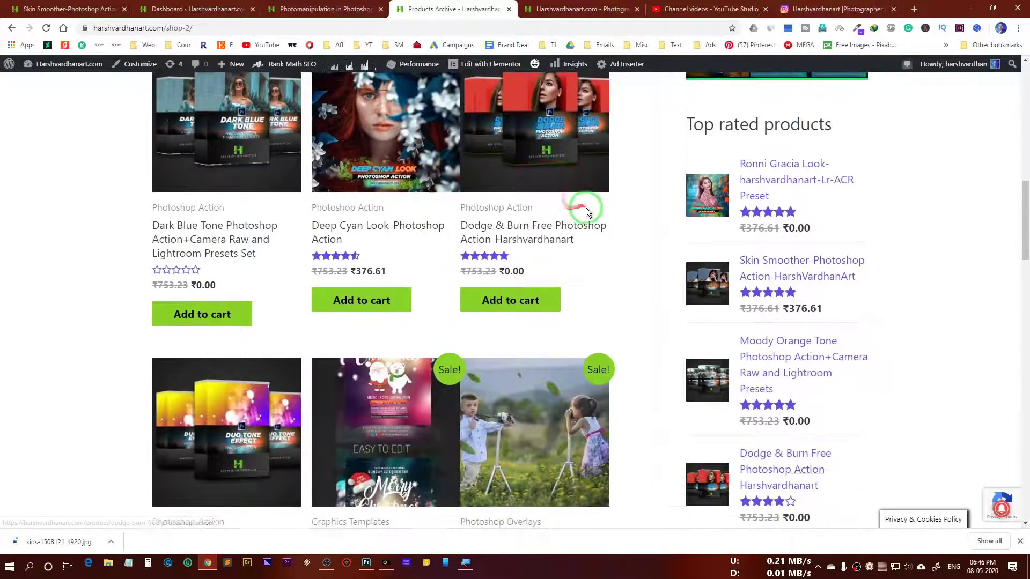
pyautogui.scroll(8, 211, 251)
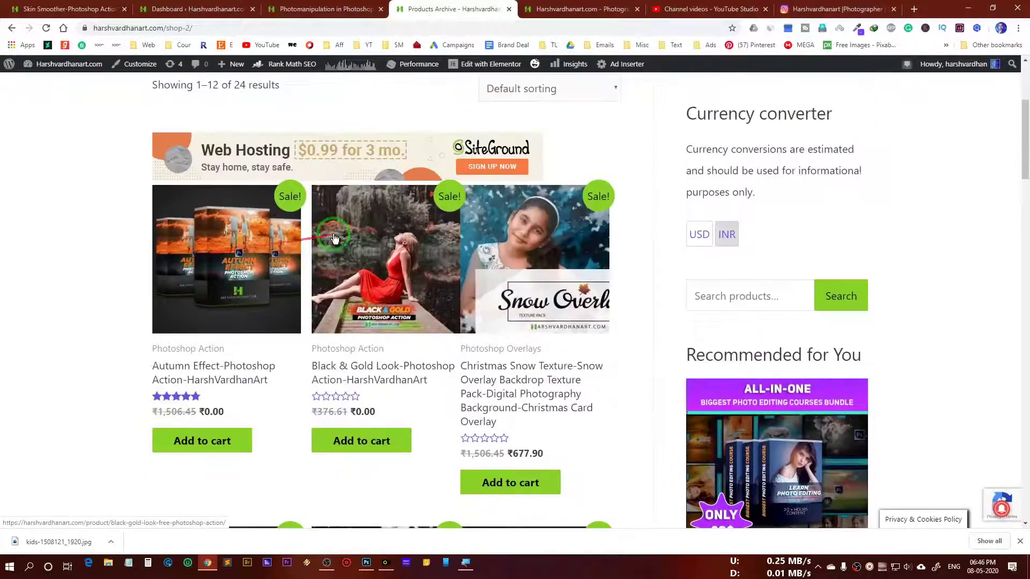
pyautogui.scroll(-10, 562, 262)
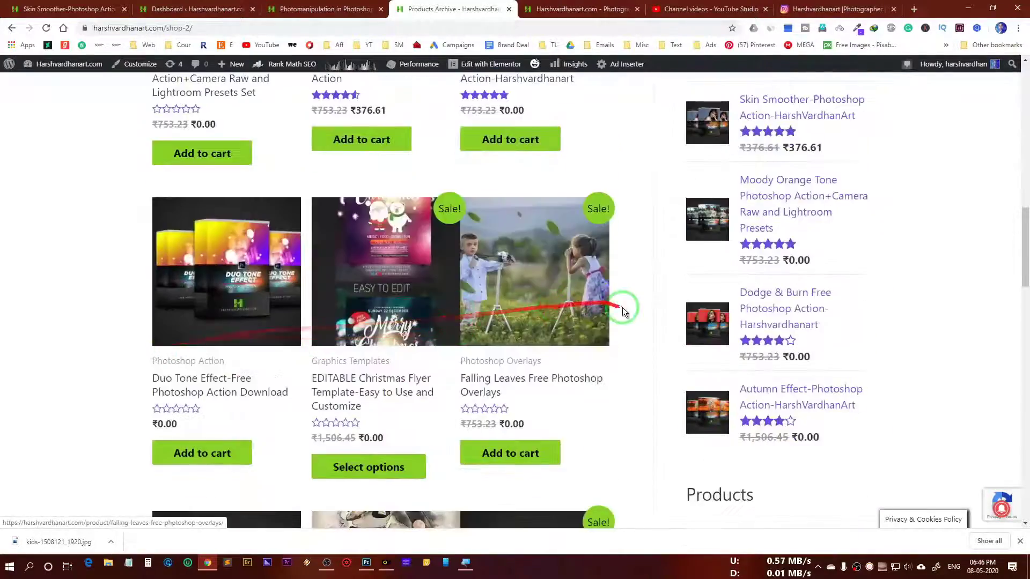
pyautogui.scroll(-5, 622, 308)
pyautogui.scroll(-4, 622, 308)
pyautogui.scroll(13, 622, 308)
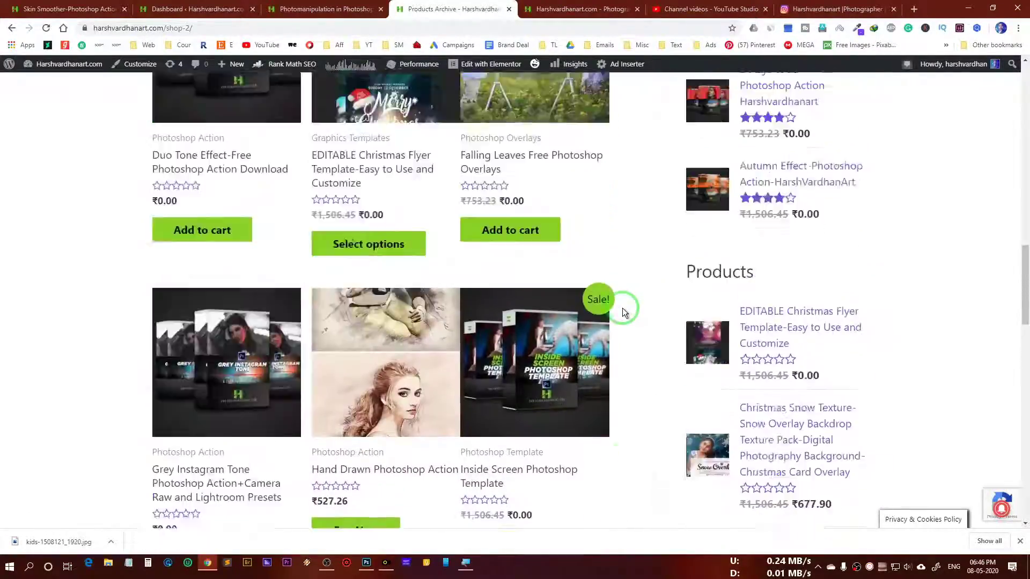
pyautogui.scroll(10, 622, 308)
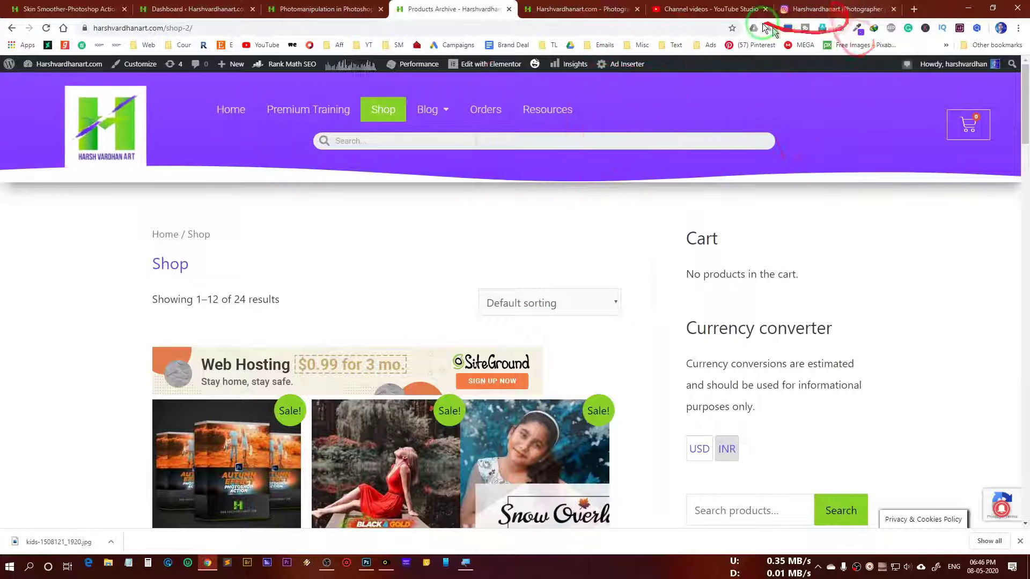
# - Switch to the harshvardhanart Instagram profile, view its running live broadcast, and close the broadcast view
pyautogui.click(837, 9)
pyautogui.click(330, 151)
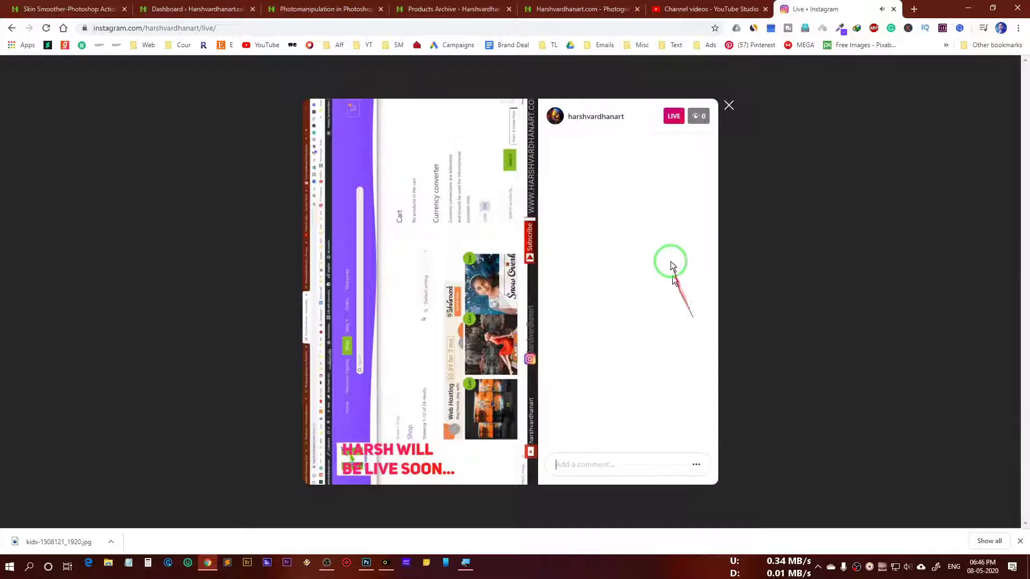
pyautogui.click(731, 106)
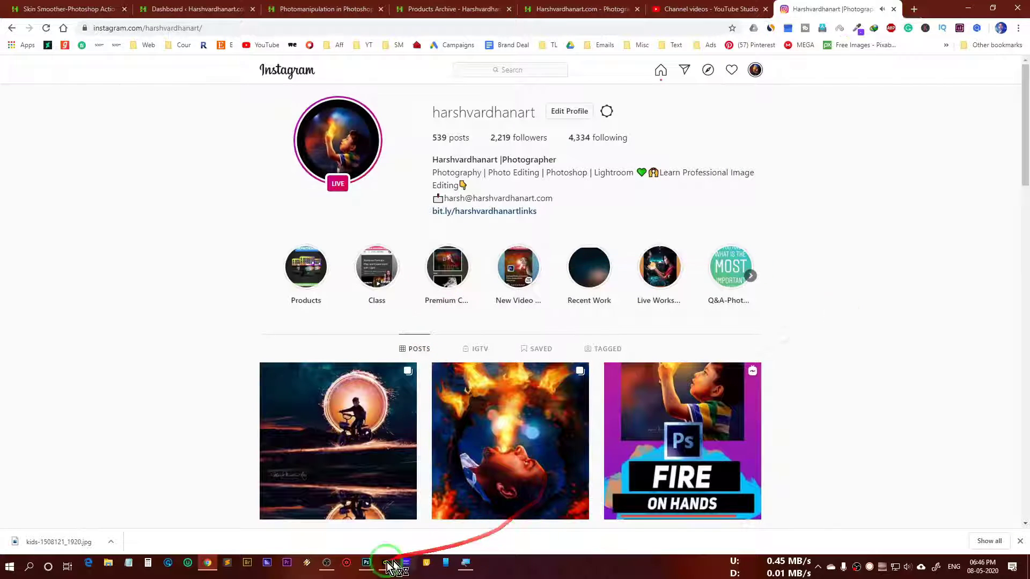
# - Mute the Mic/Aux audio in OBS, then check the Instagram live broadcast again and close it
pyautogui.click(328, 566)
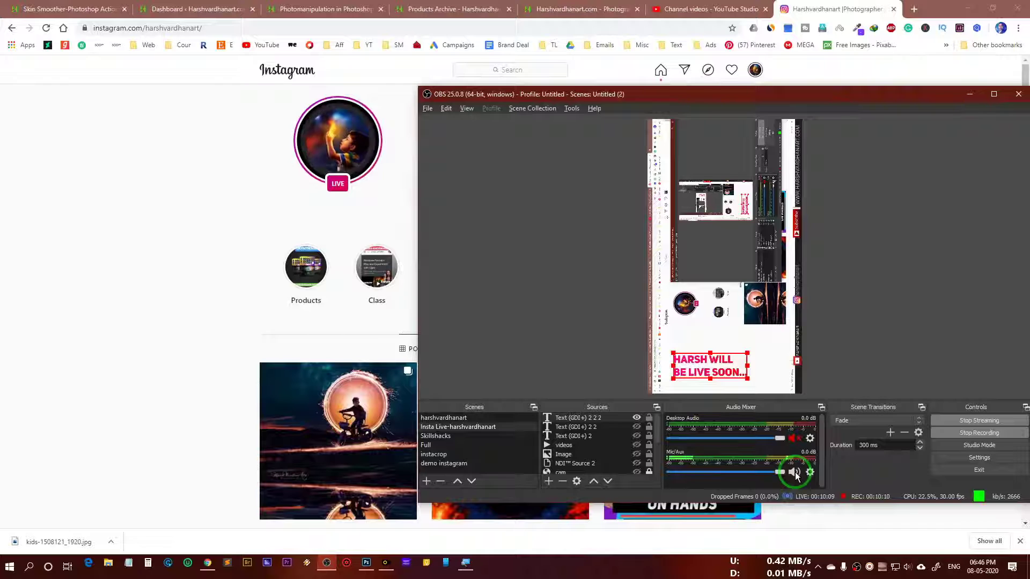
pyautogui.click(793, 472)
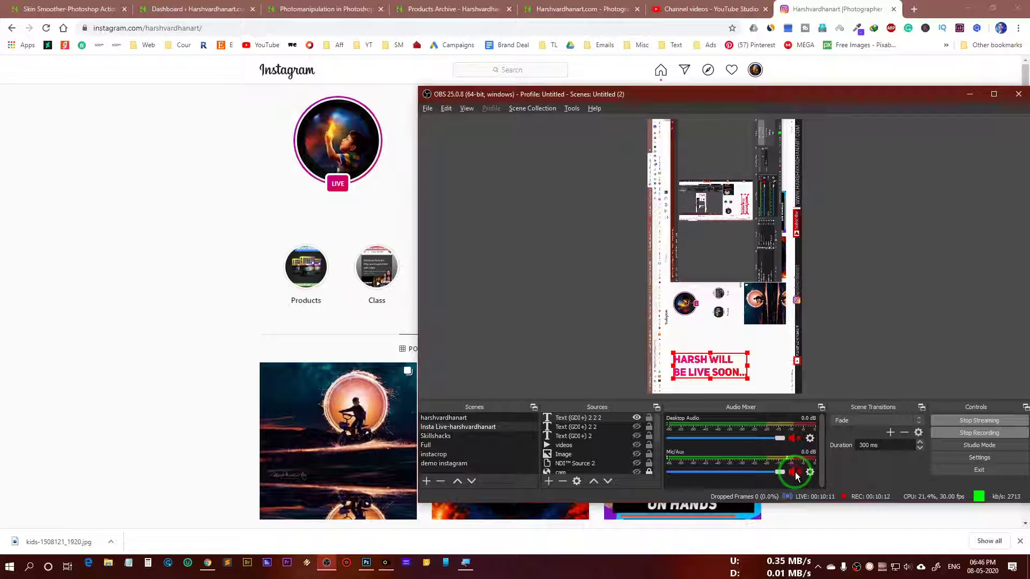
pyautogui.click(346, 138)
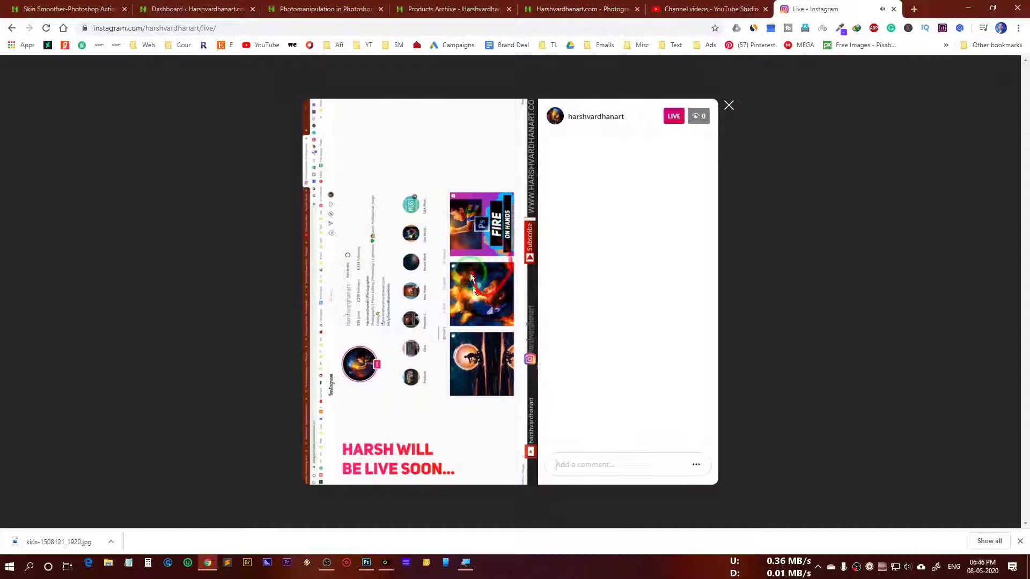
pyautogui.click(731, 107)
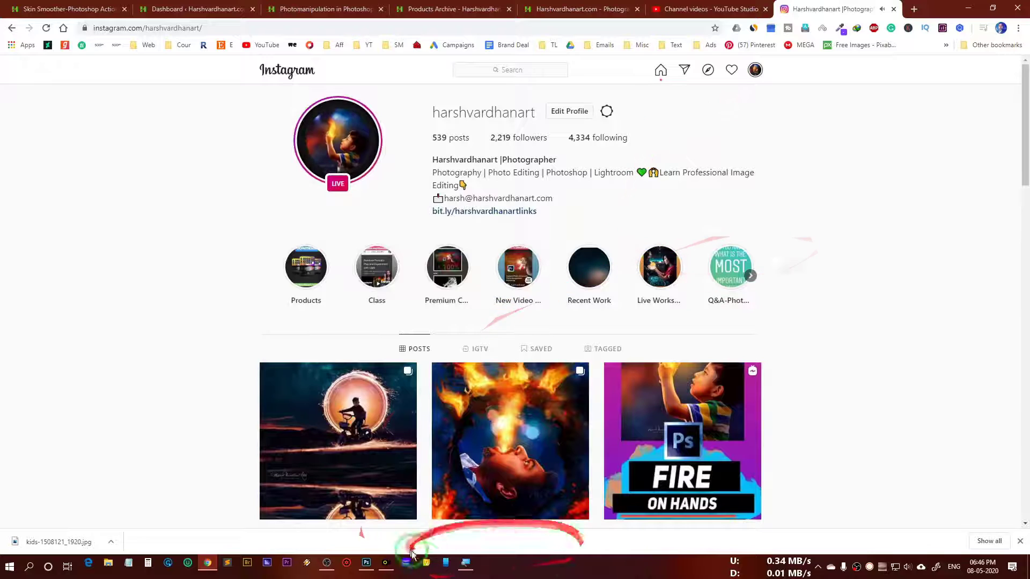
# - Return to OBS, unmute the Mic/Aux audio, and stop both the streaming and the recording
pyautogui.click(389, 563)
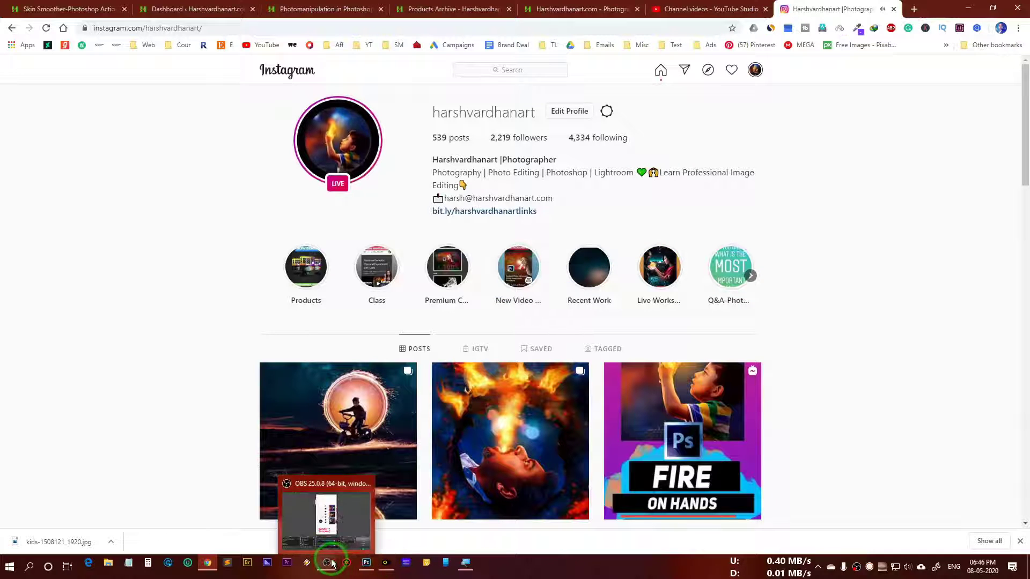
pyautogui.click(326, 562)
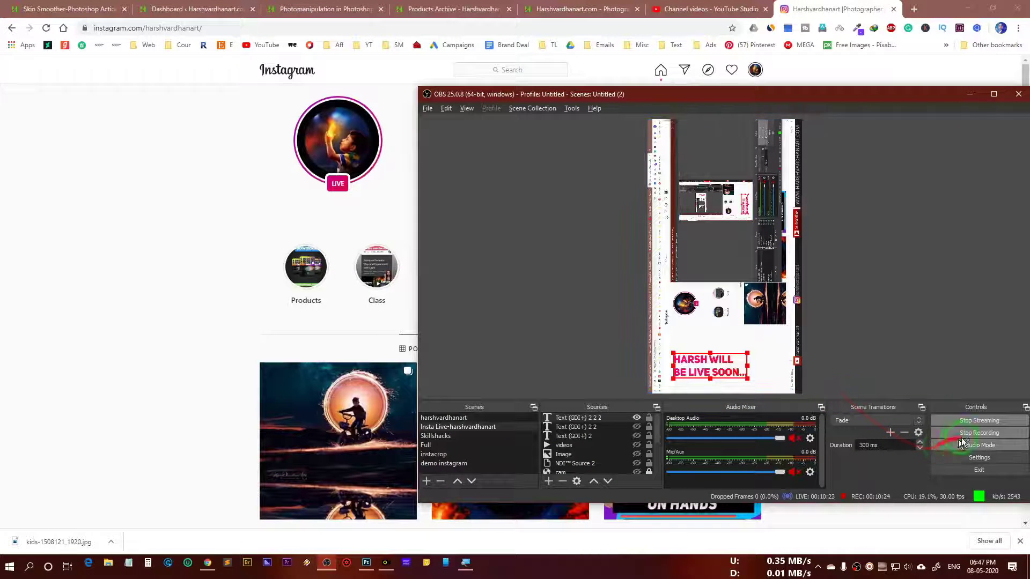
pyautogui.click(793, 472)
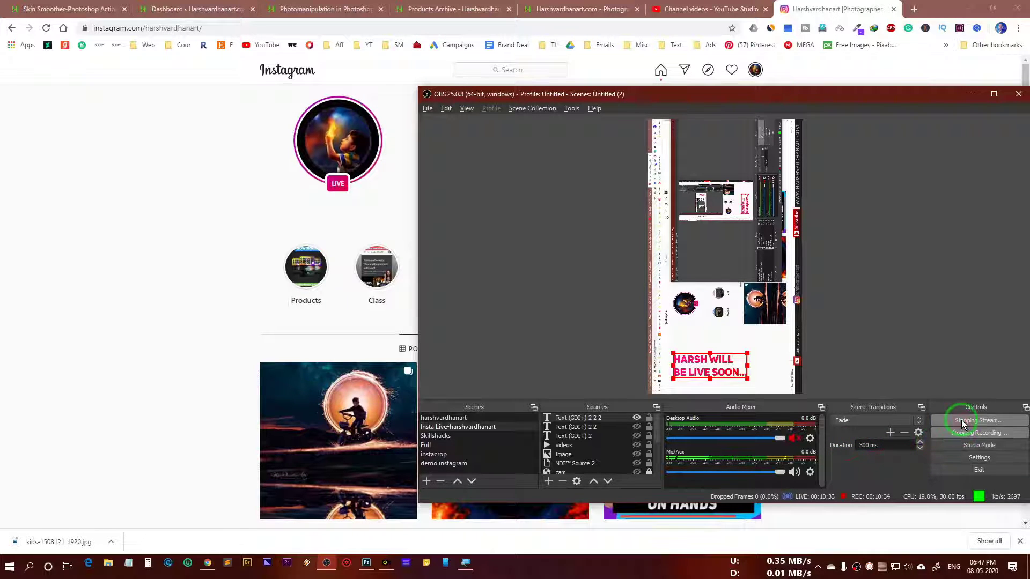
# - Switch to Yellow Duck and finish the Instagram live stream, confirming that it should end
pyautogui.click(385, 563)
pyautogui.click(406, 258)
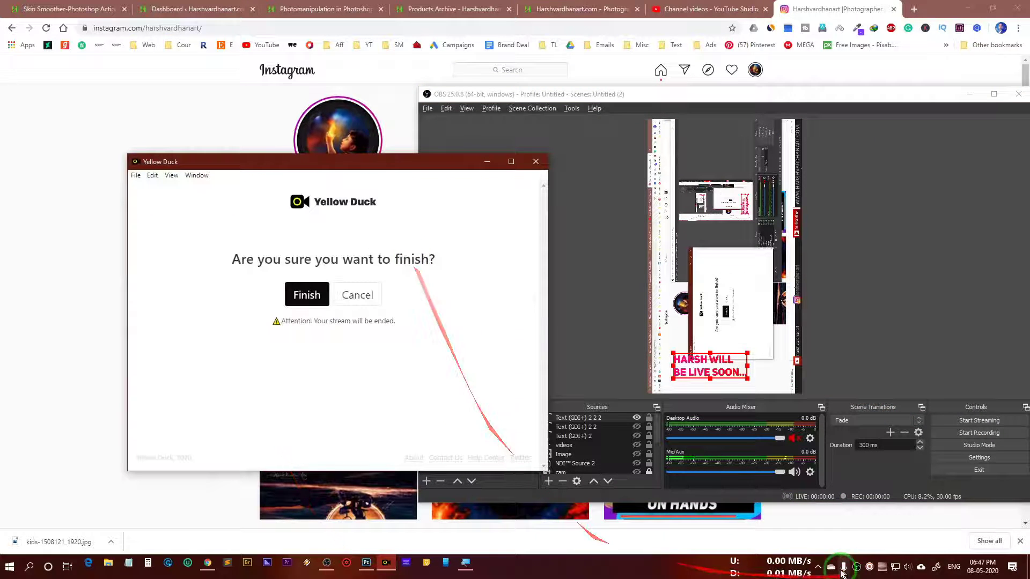
pyautogui.click(307, 295)
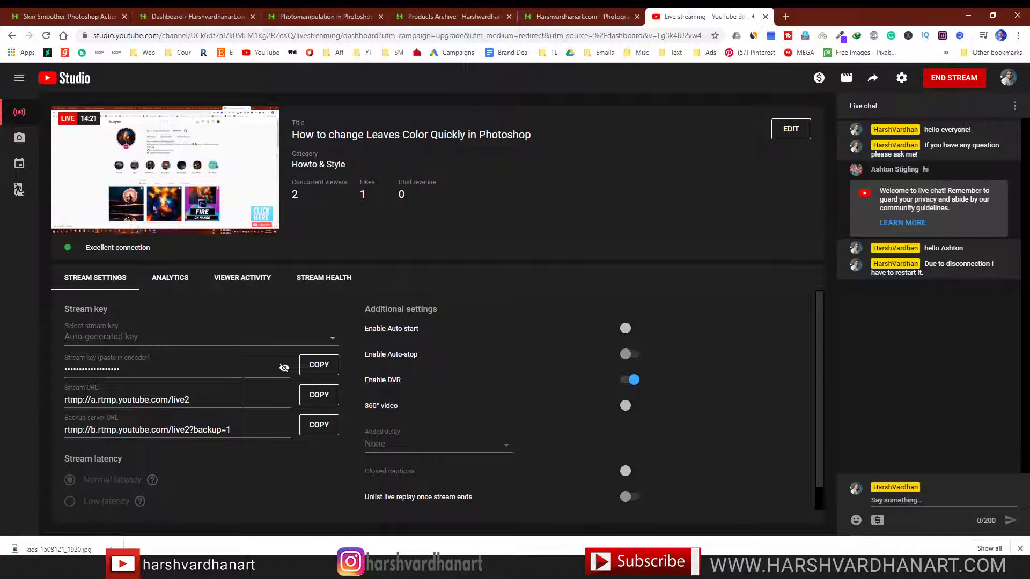
# - Bring the OBS window forward over the YouTube Studio live dashboard and move it clear of the live chat
pyautogui.hotkey('alt', 'Tab')
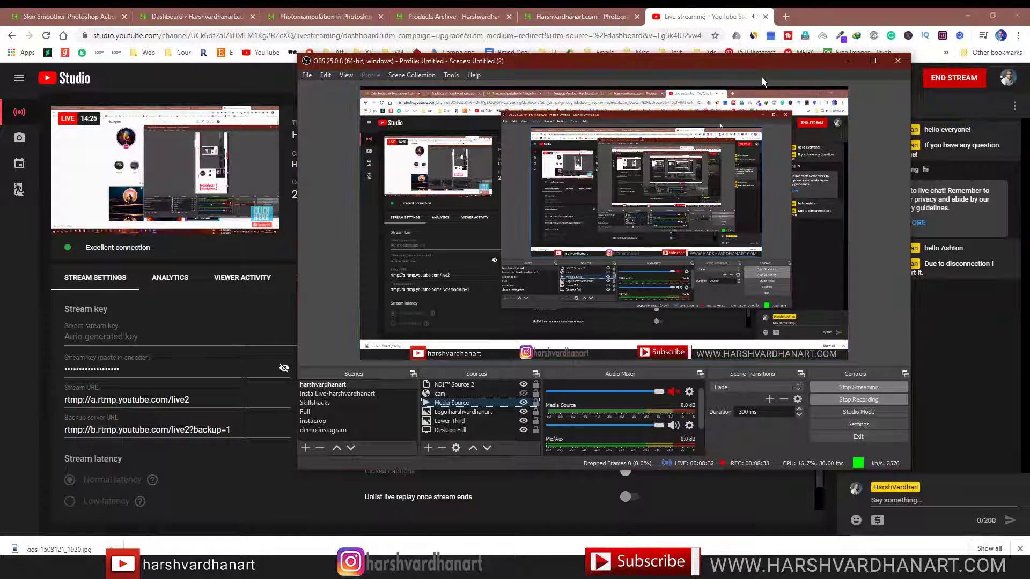
pyautogui.moveTo(766, 66); pyautogui.dragTo(562, 132)
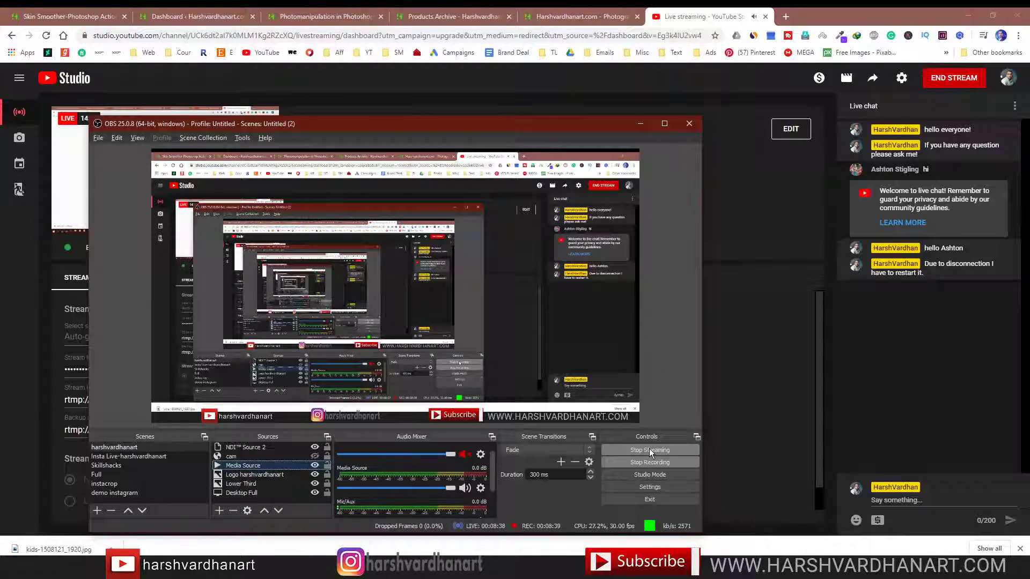